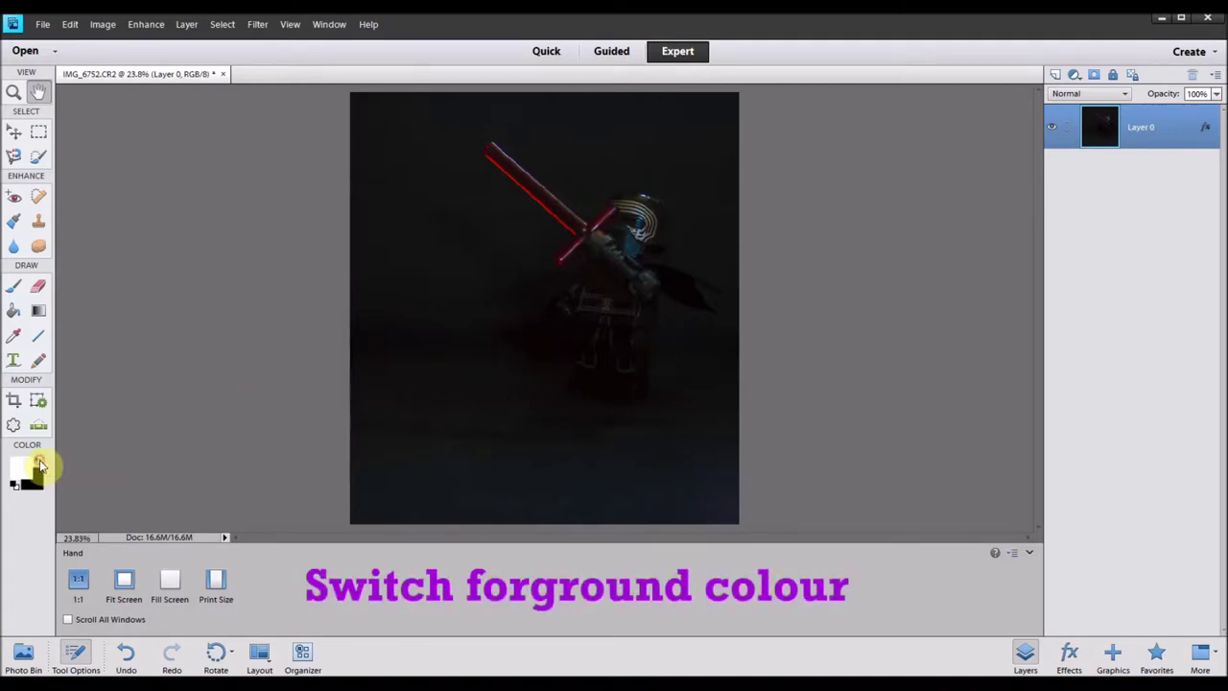
- Swap the colour swatches so white becomes the foreground colour and black the background
{"action": "left_click", "coordinate": [40, 465]}
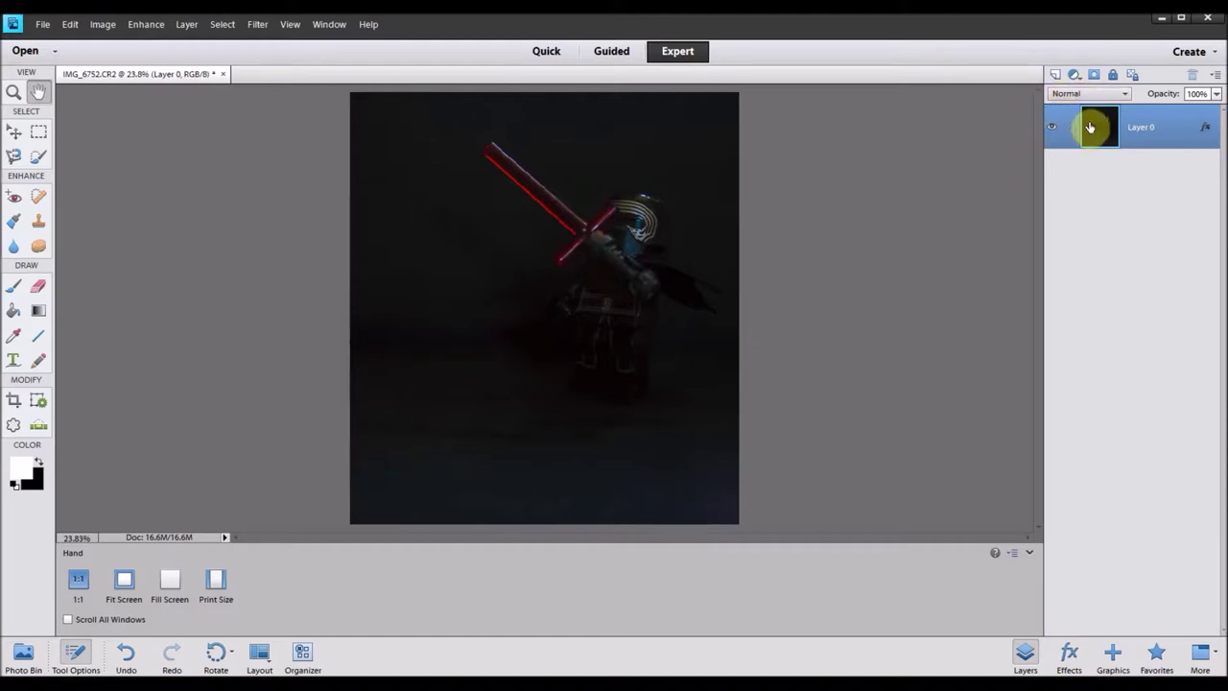
- Add a new empty Layer 1 above the Kylo Ren photo layer
{"action": "left_click", "coordinate": [1054, 76]}
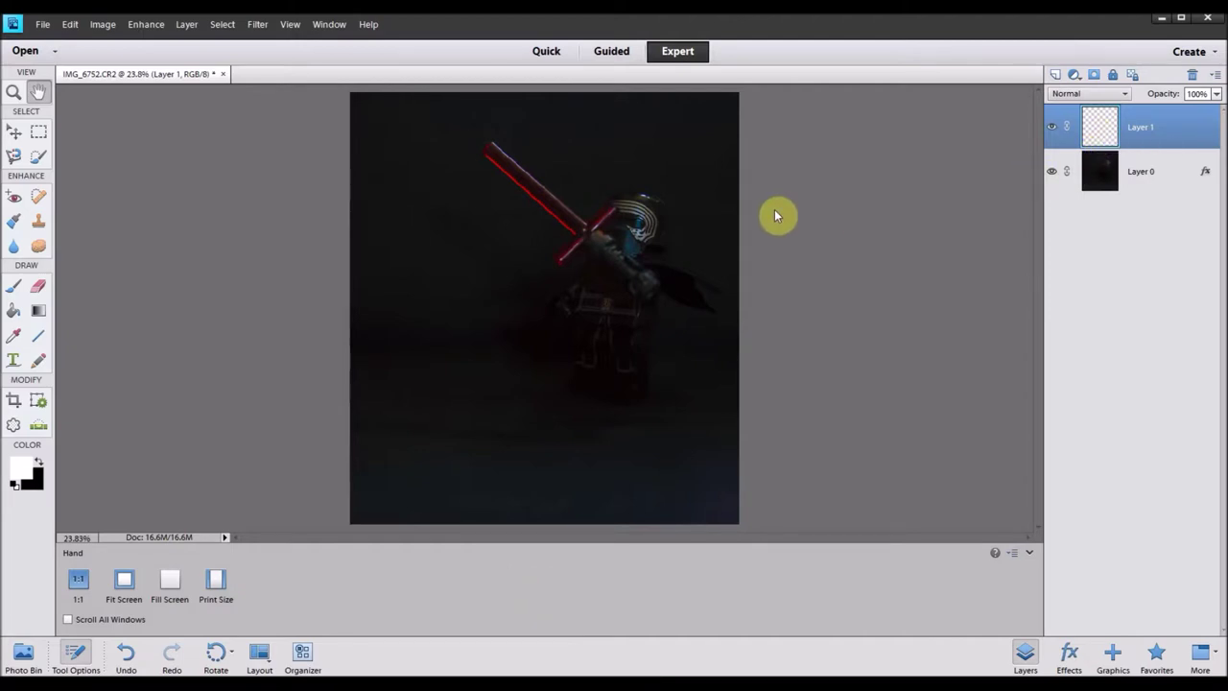
- Draw a 1 cm white line along the saber blade from tip to hilt as Shape 1
{"action": "left_click", "coordinate": [39, 337]}
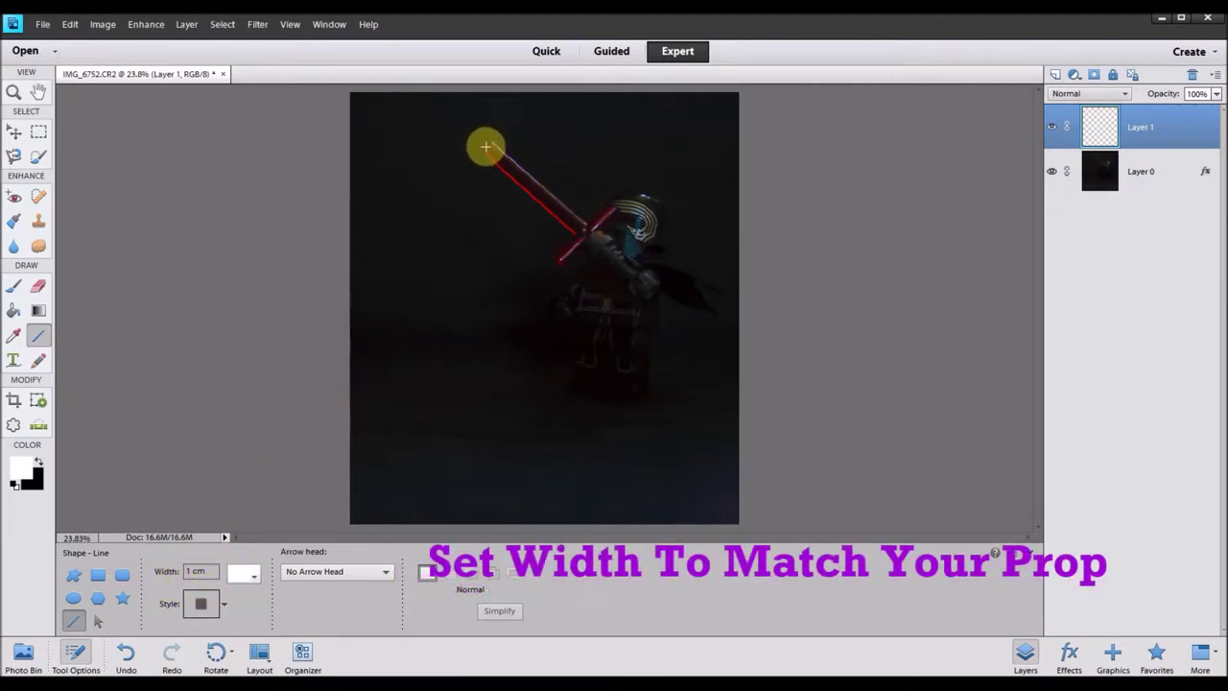
{"action": "left_click_drag", "start_coordinate": [486, 146], "coordinate": [589, 235]}
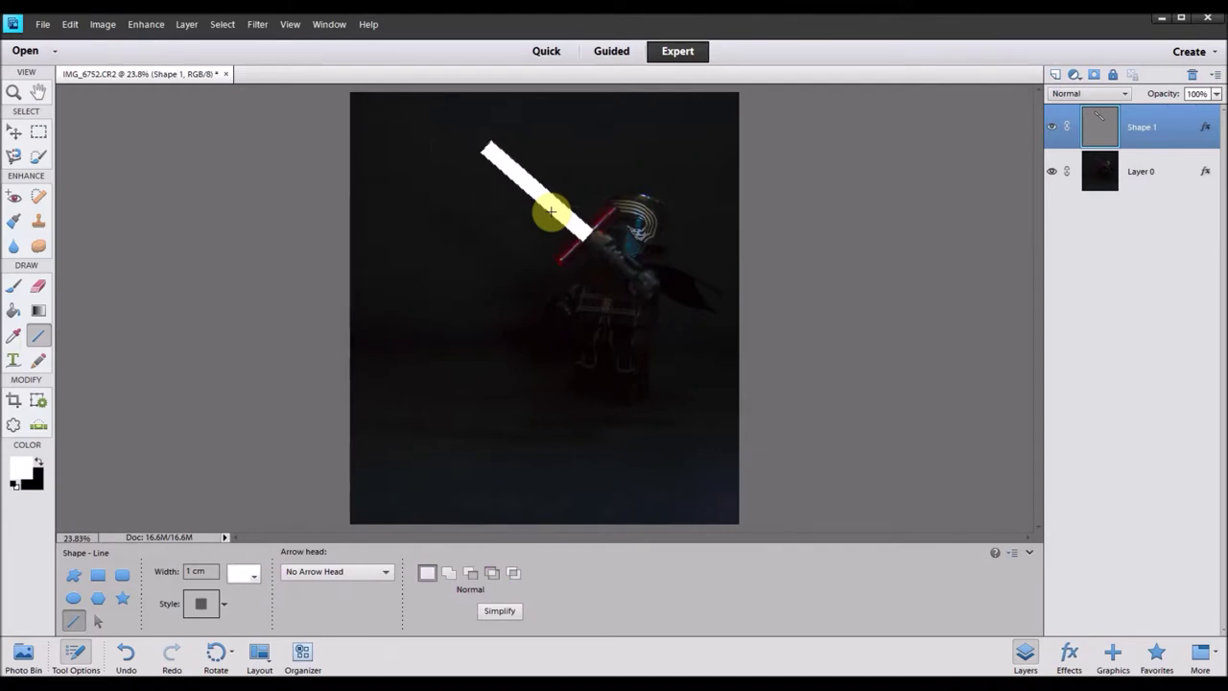
{"action": "right_click", "coordinate": [1114, 140]}
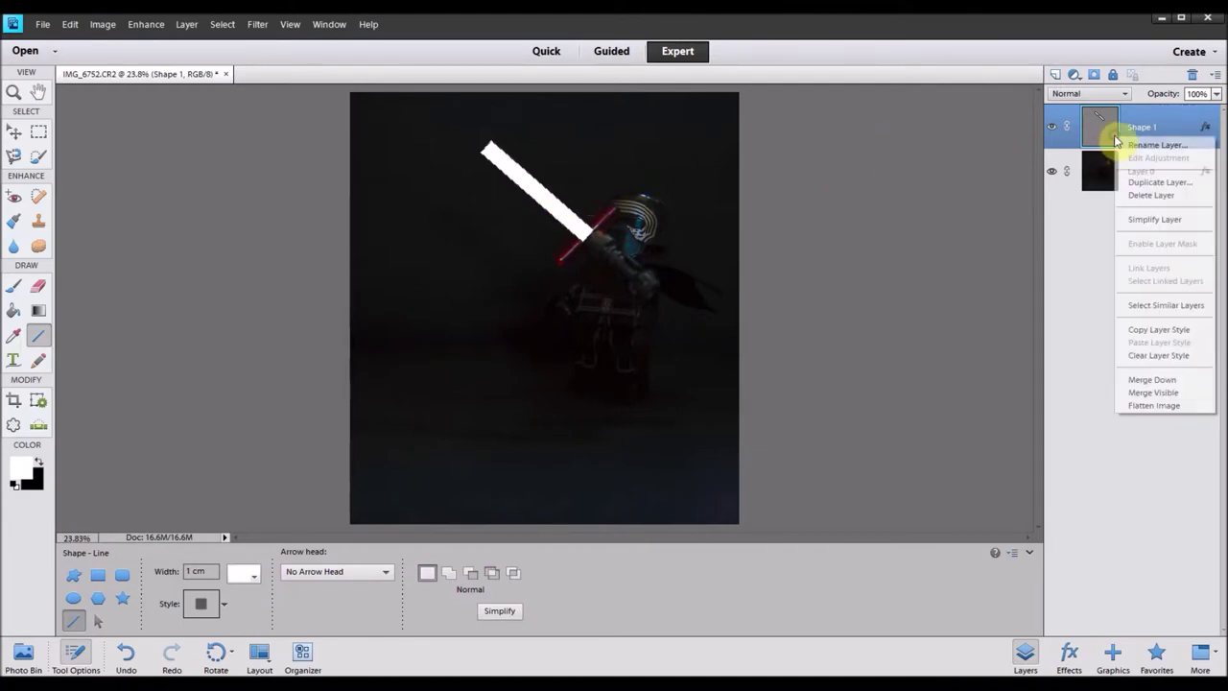
- Duplicate the line layer three times into Shape 1 copy, copy 2 and copy 3
{"action": "left_click", "coordinate": [1158, 182]}
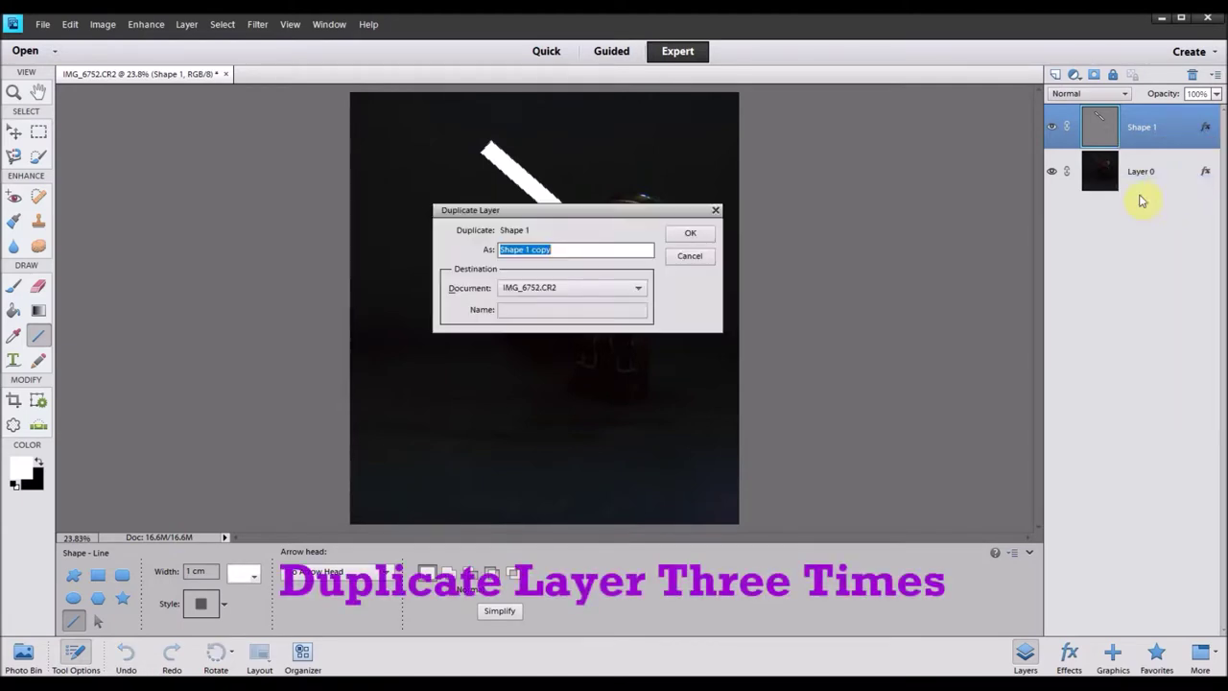
{"action": "left_click", "coordinate": [693, 234]}
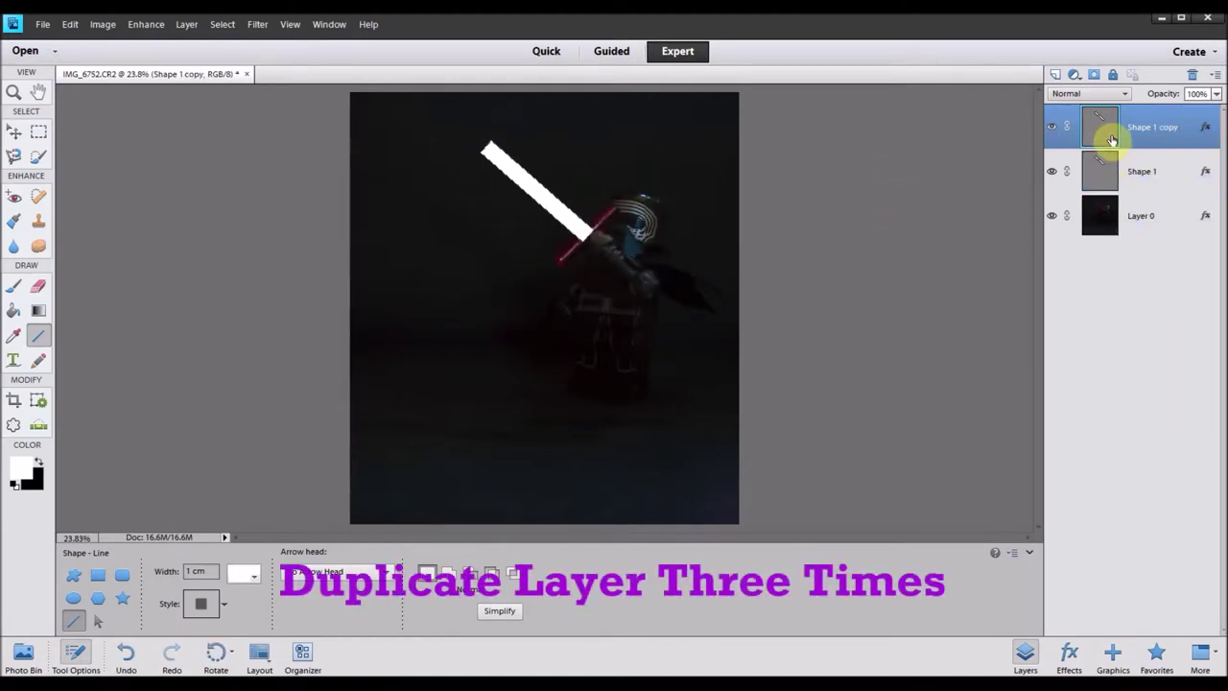
{"action": "right_click", "coordinate": [1114, 141]}
{"action": "left_click", "coordinate": [1147, 181]}
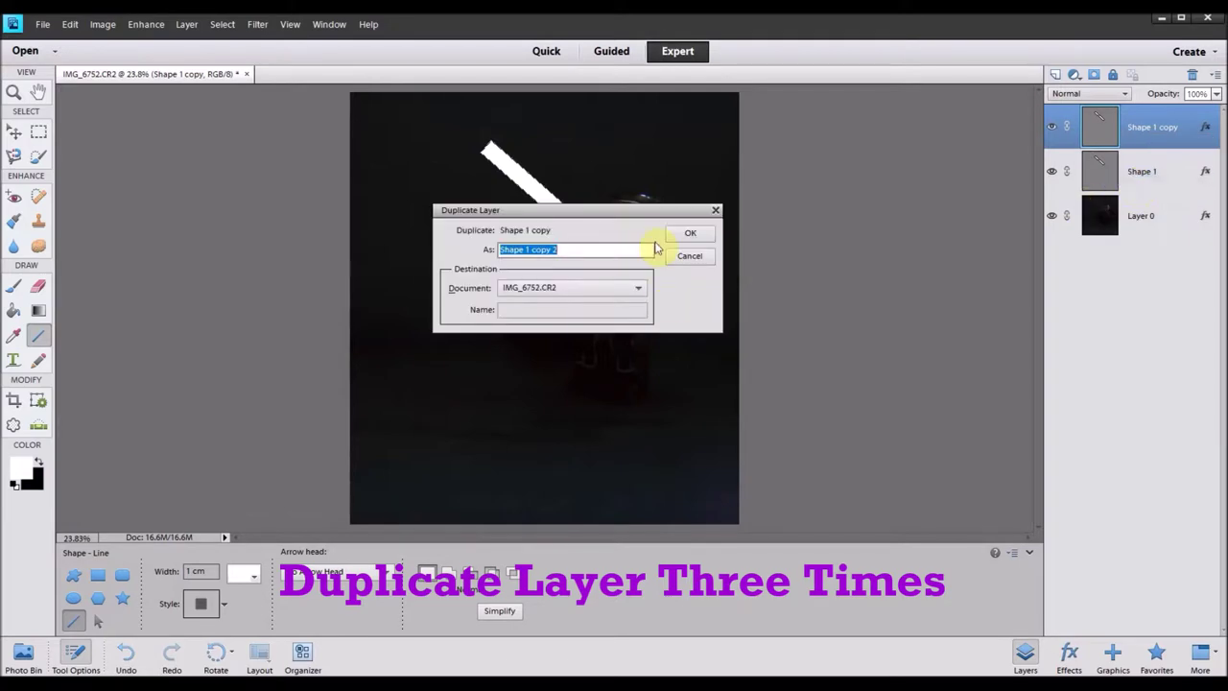
{"action": "left_click", "coordinate": [677, 239]}
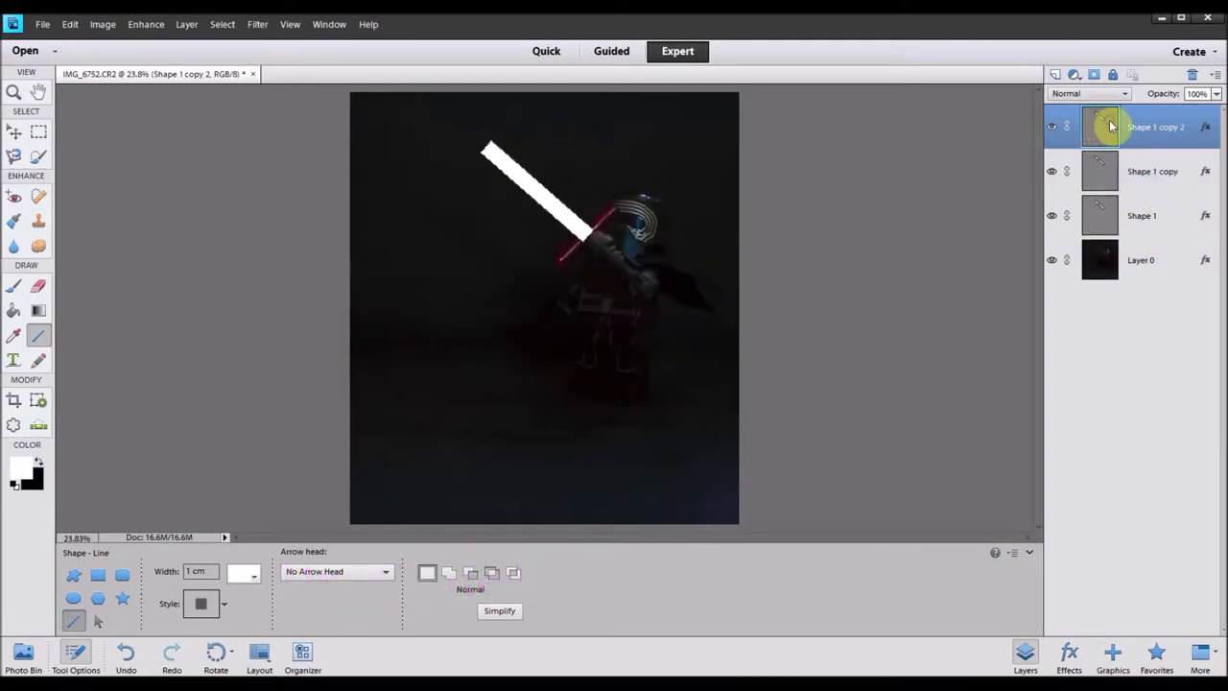
{"action": "right_click", "coordinate": [1110, 122]}
{"action": "left_click", "coordinate": [1139, 170]}
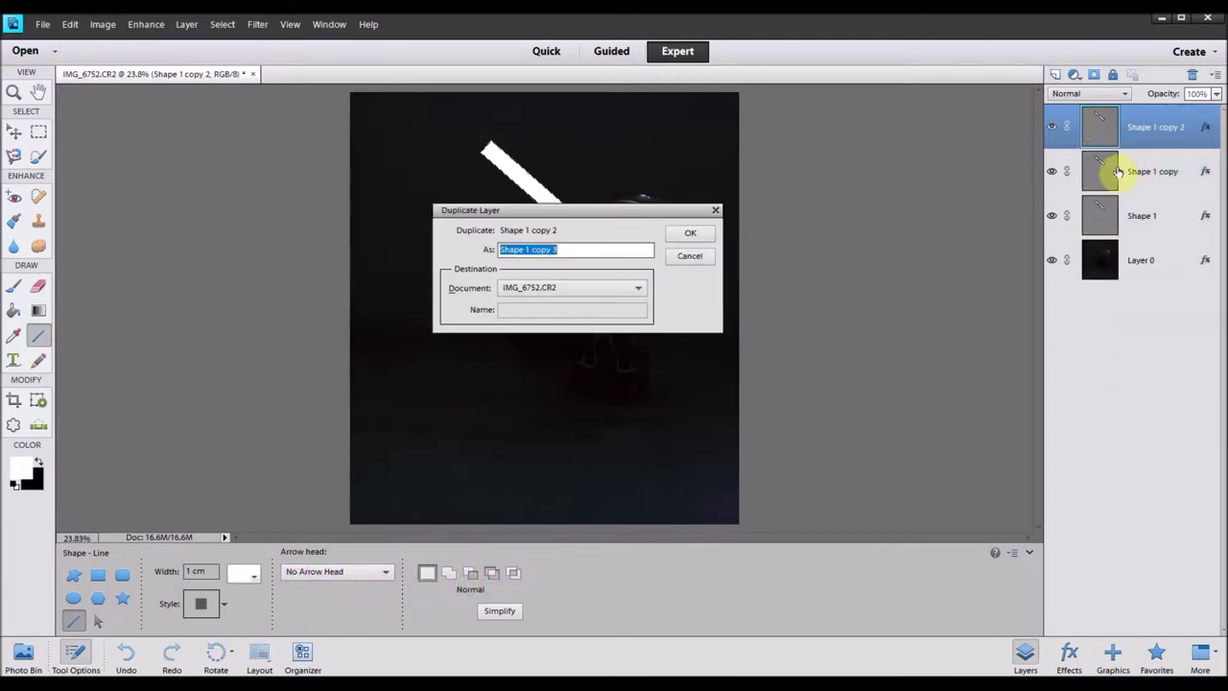
{"action": "left_click", "coordinate": [703, 234]}
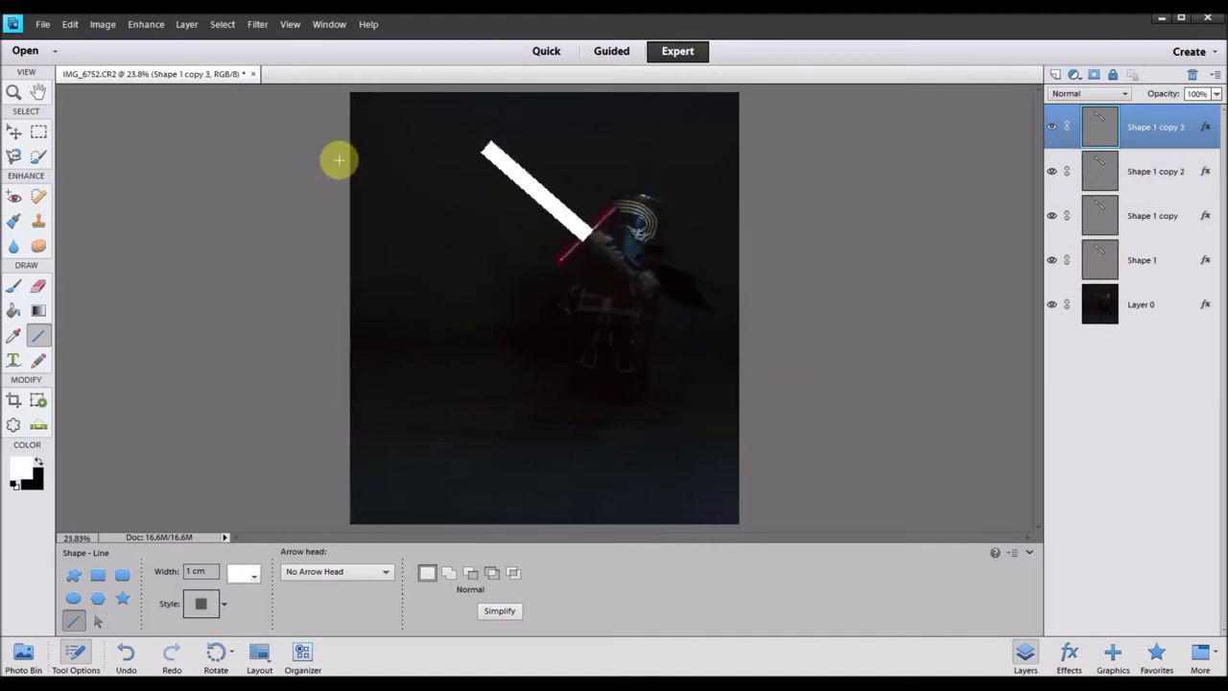
- Rasterize Shape 1 copy 3 and apply a 1.0-pixel Gaussian Blur
{"action": "left_click", "coordinate": [257, 27]}
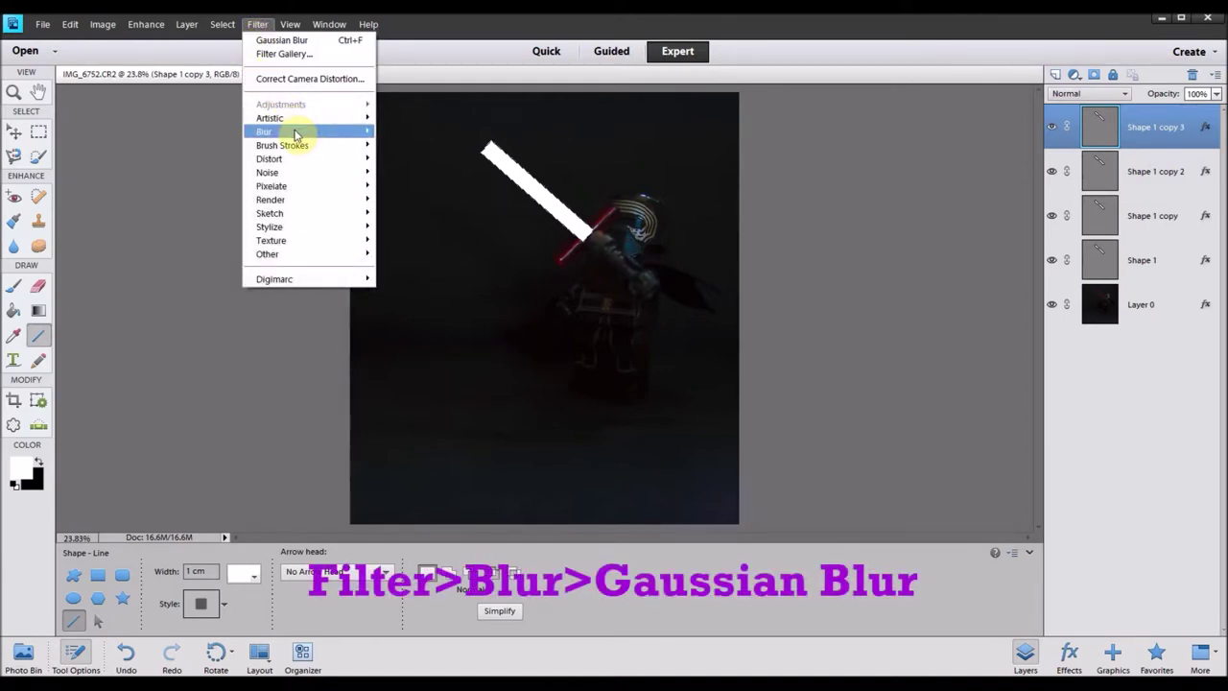
{"action": "mouse_move", "coordinate": [293, 131]}
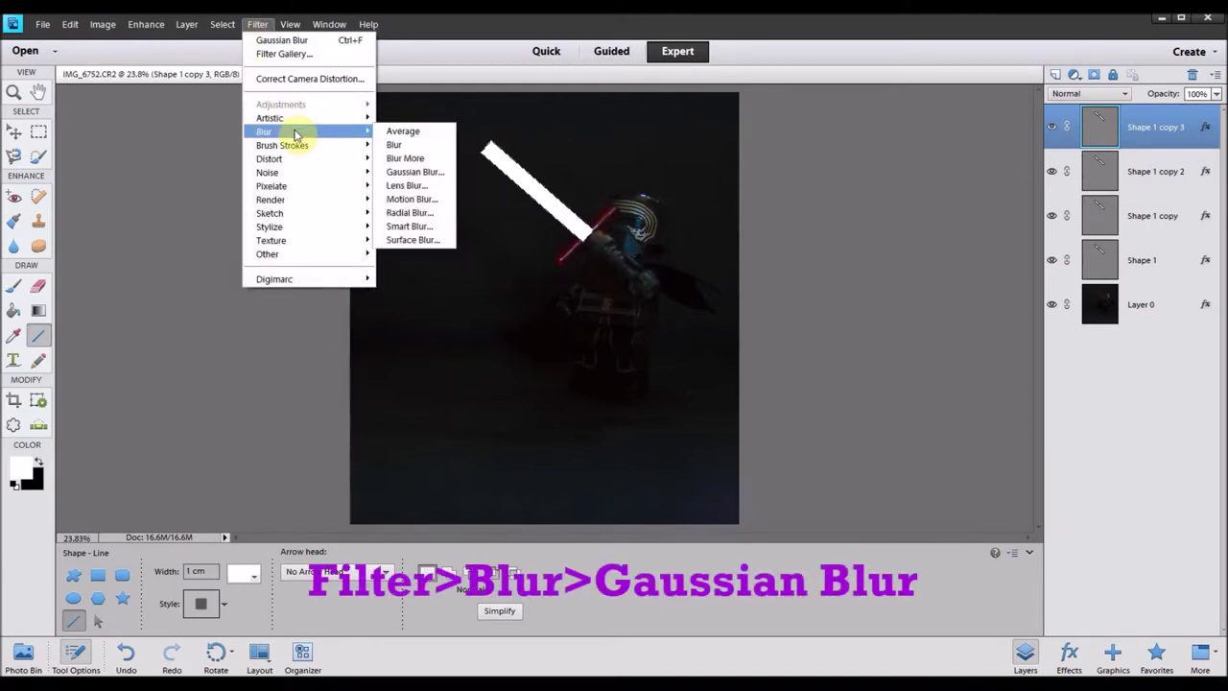
{"action": "left_click", "coordinate": [415, 172]}
{"action": "left_click", "coordinate": [586, 277]}
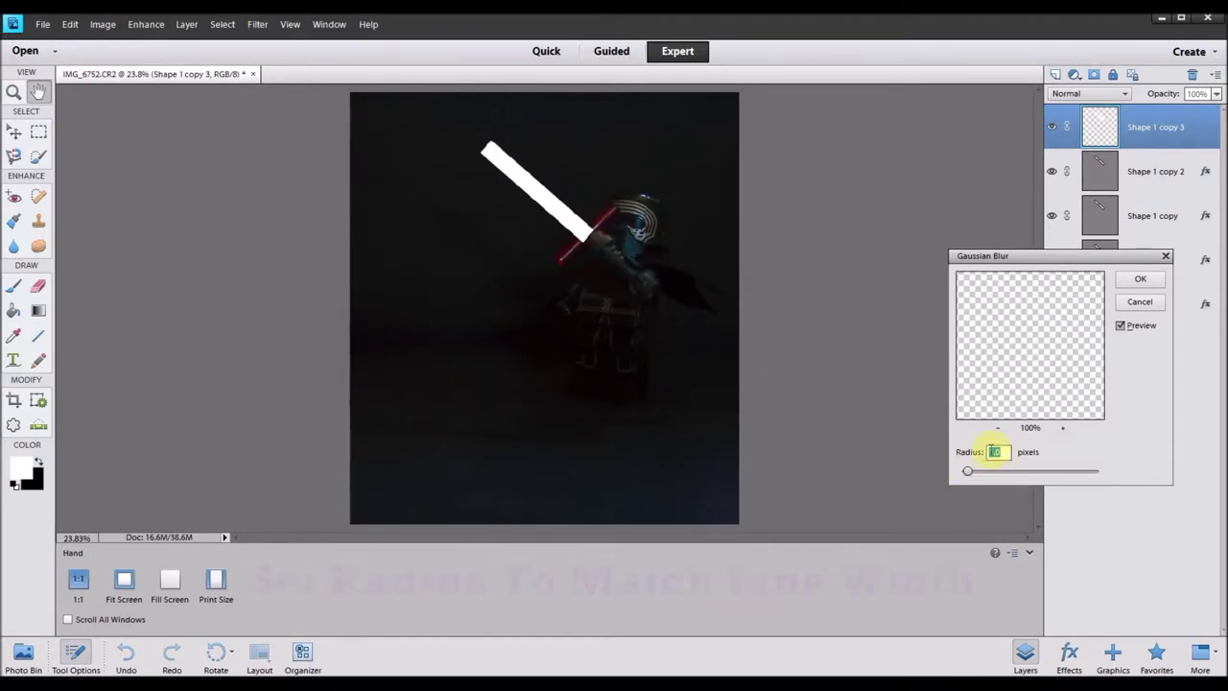
{"action": "left_click", "coordinate": [1141, 283]}
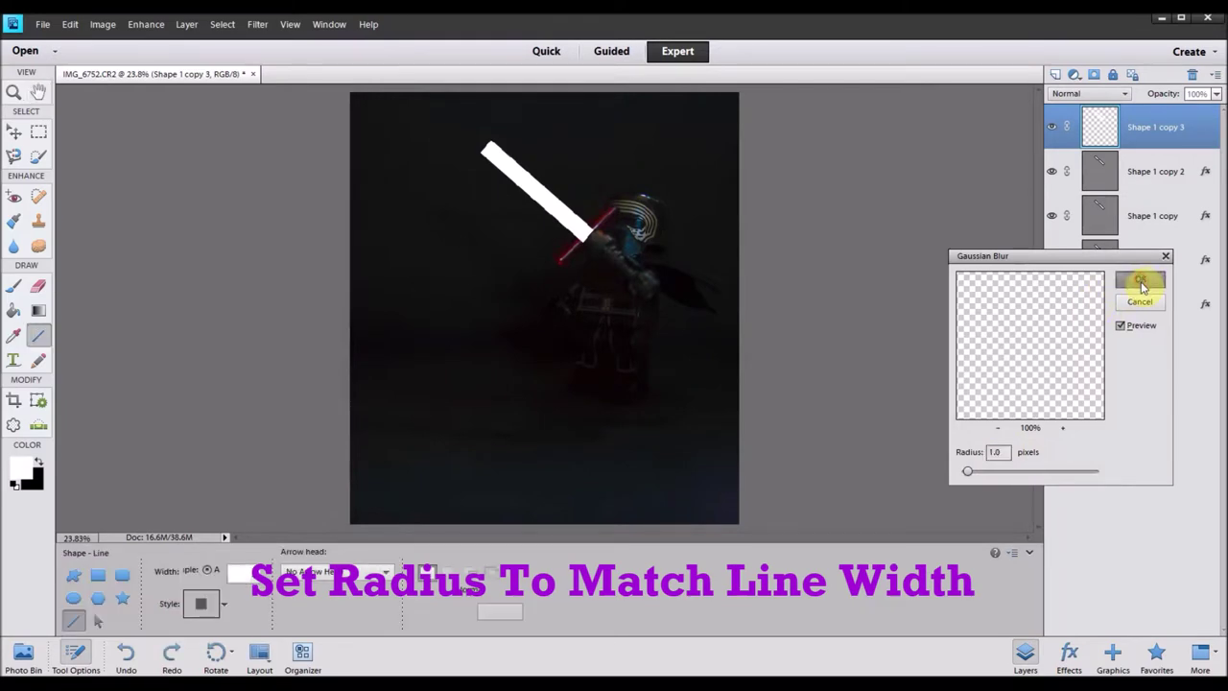
- Rasterize Shape 1 copy 2 and give it the same Gaussian Blur
{"action": "left_click", "coordinate": [1118, 178]}
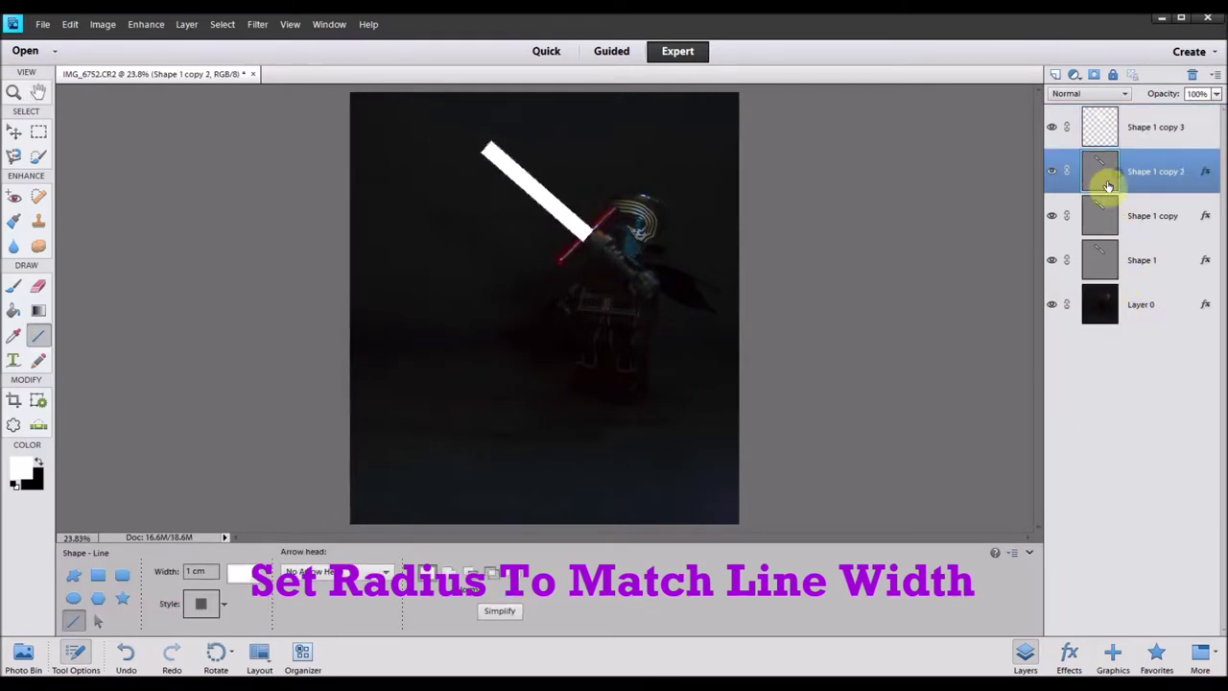
{"action": "left_click", "coordinate": [258, 27]}
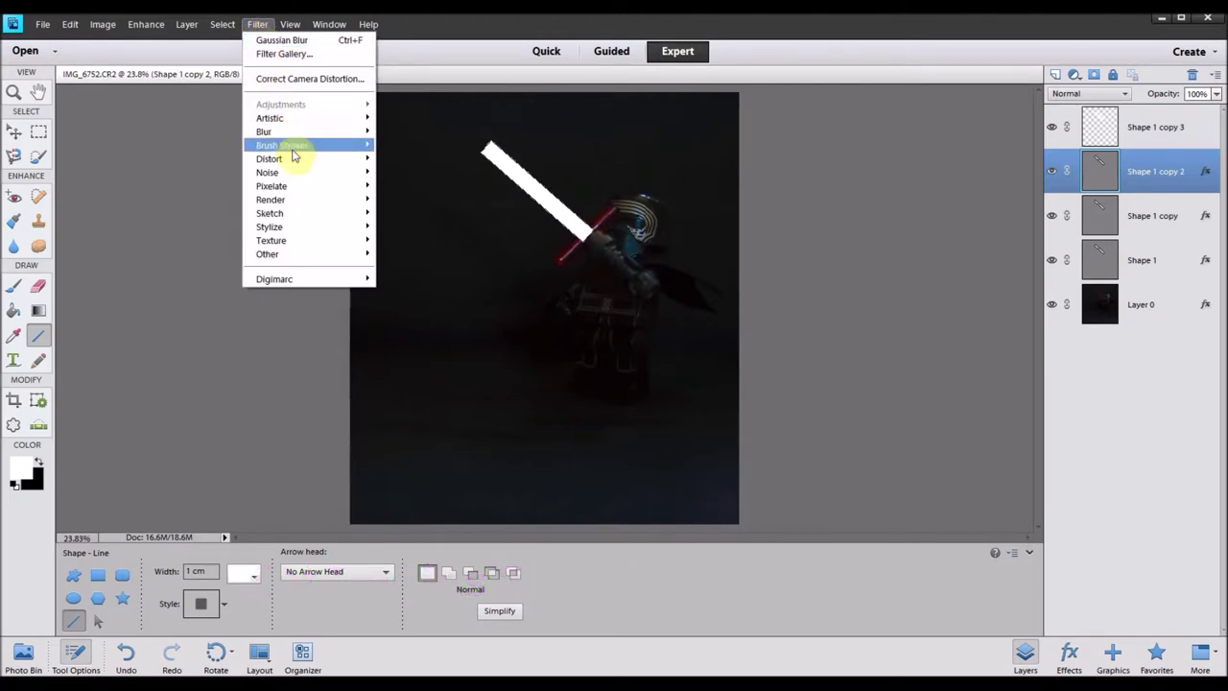
{"action": "mouse_move", "coordinate": [288, 132]}
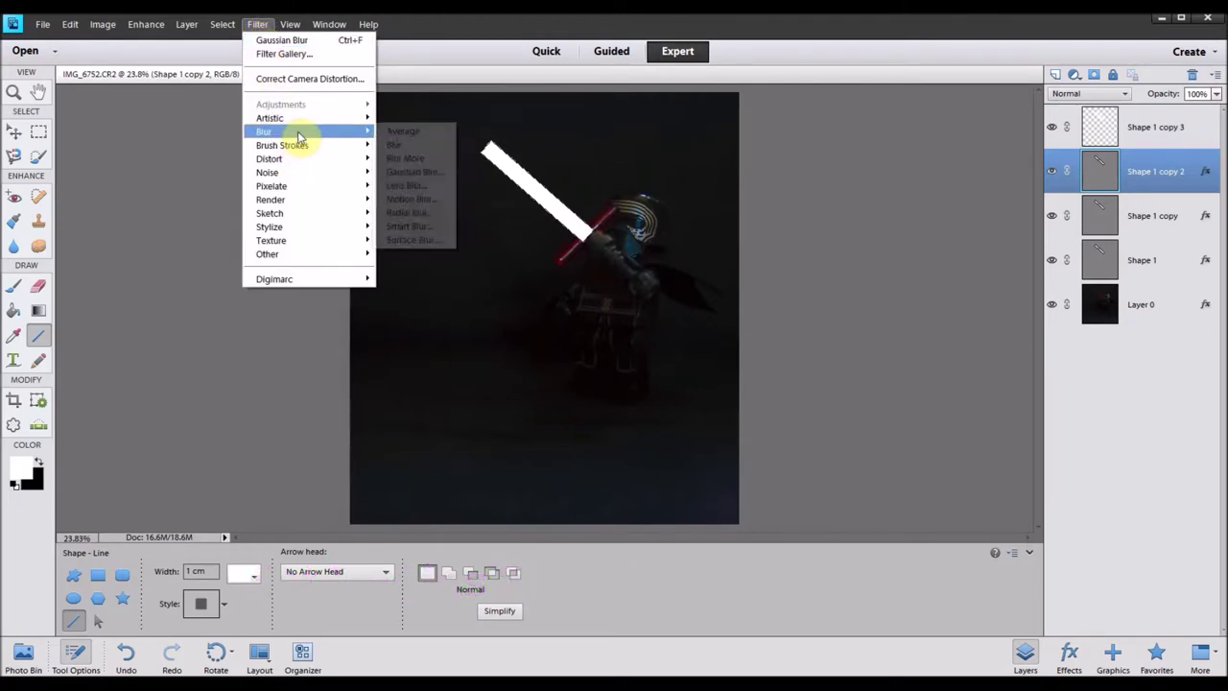
{"action": "left_click", "coordinate": [415, 174]}
{"action": "left_click", "coordinate": [583, 278]}
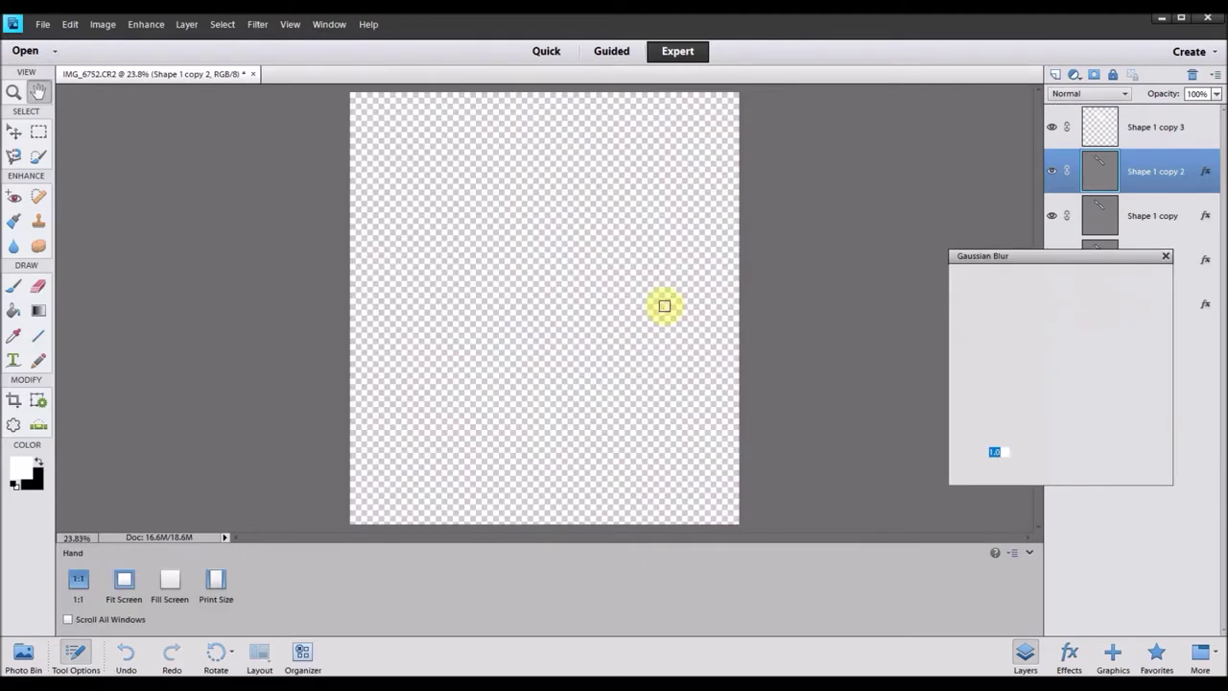
{"action": "left_click", "coordinate": [1137, 280]}
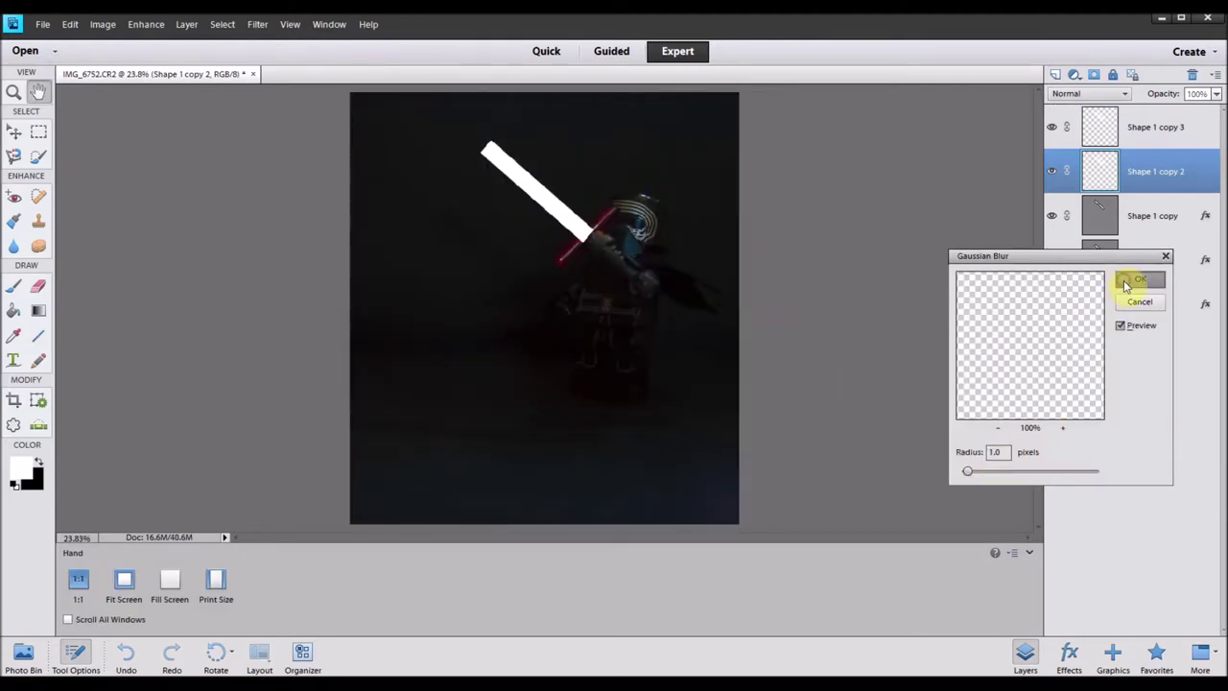
- Rasterize Shape 1 copy and blur it with Gaussian Blur, leaving Shape 1 crisp
{"action": "left_click", "coordinate": [1118, 222]}
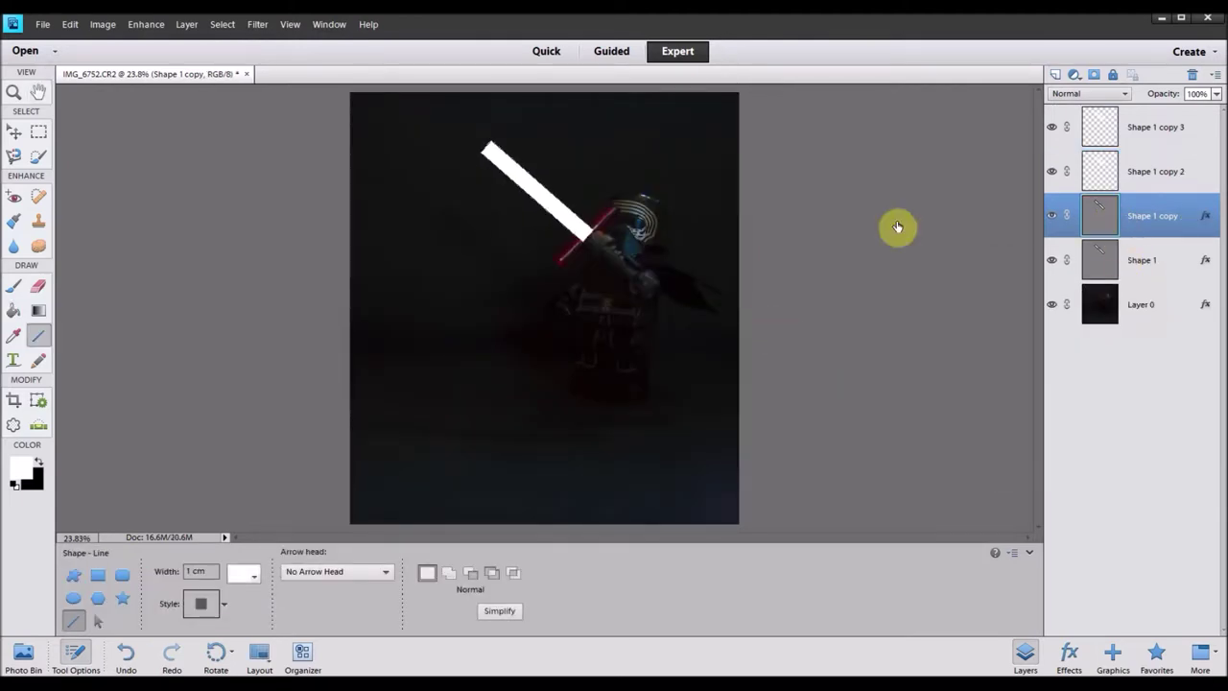
{"action": "left_click", "coordinate": [258, 25]}
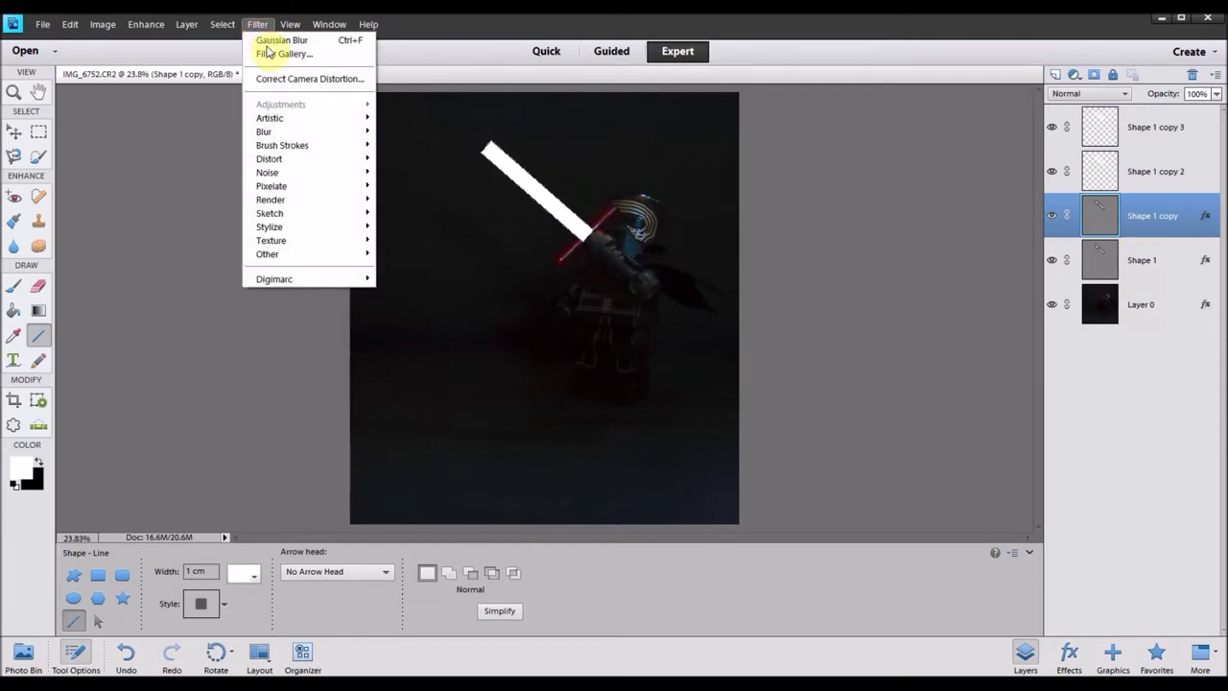
{"action": "mouse_move", "coordinate": [288, 132]}
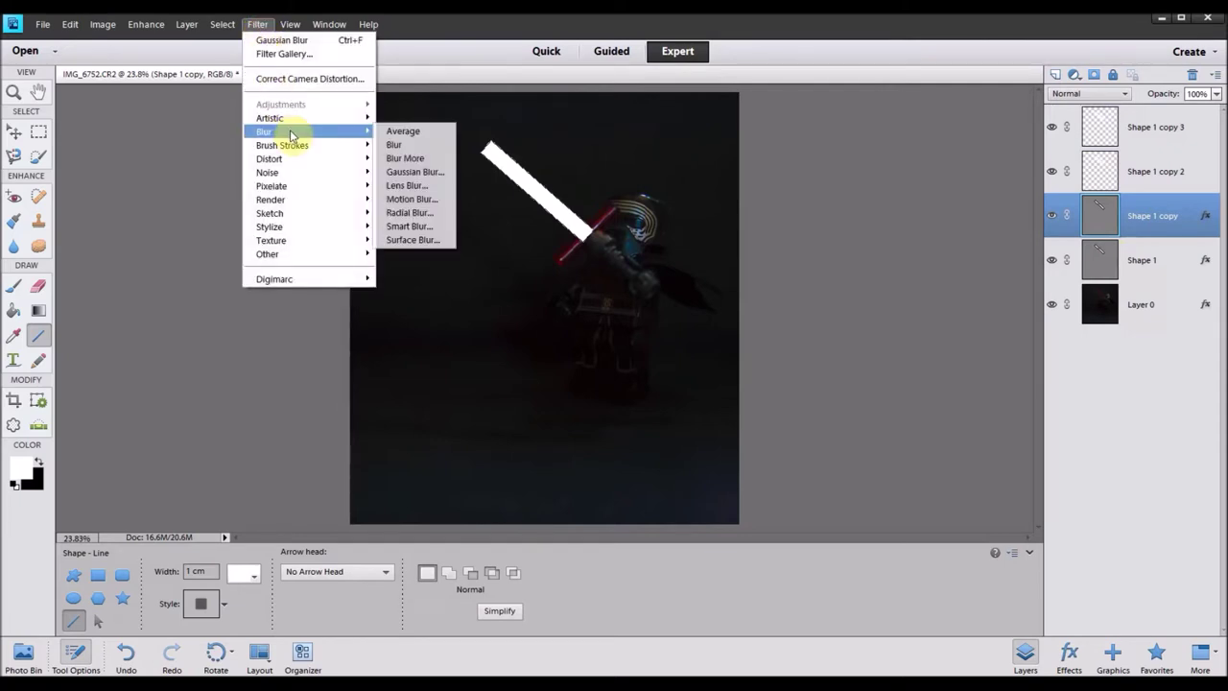
{"action": "left_click", "coordinate": [416, 171]}
{"action": "left_click", "coordinate": [593, 283]}
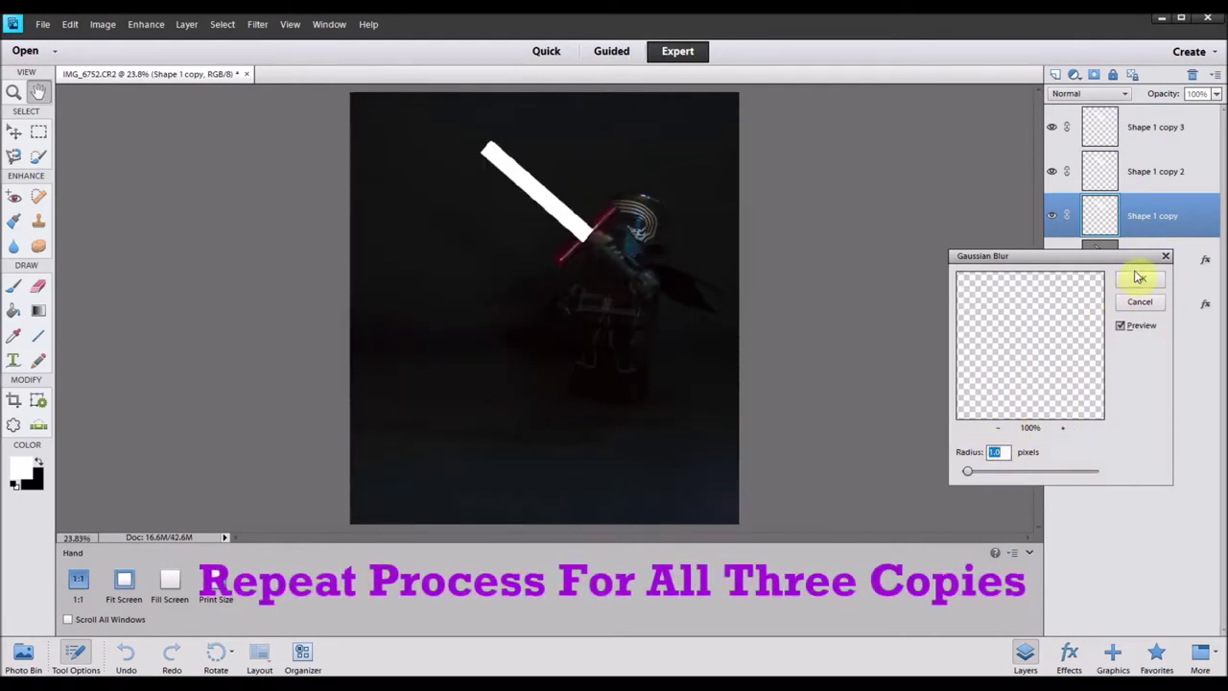
{"action": "left_click", "coordinate": [1140, 279]}
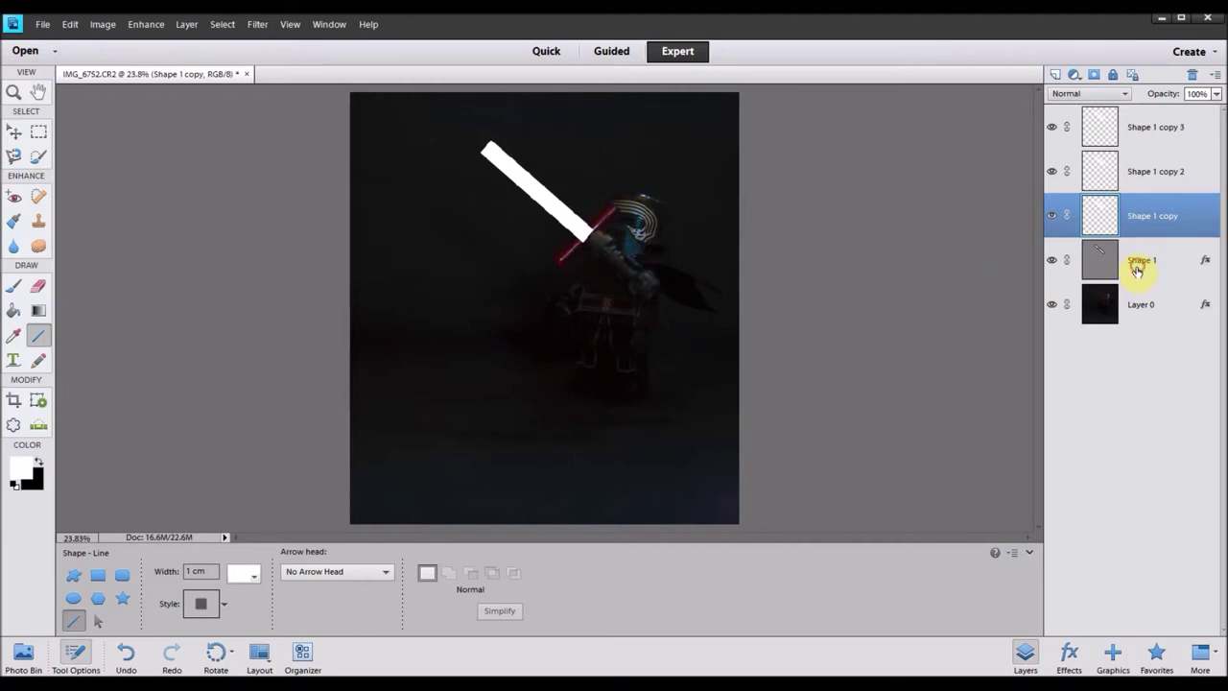
{"action": "left_click", "coordinate": [1138, 269]}
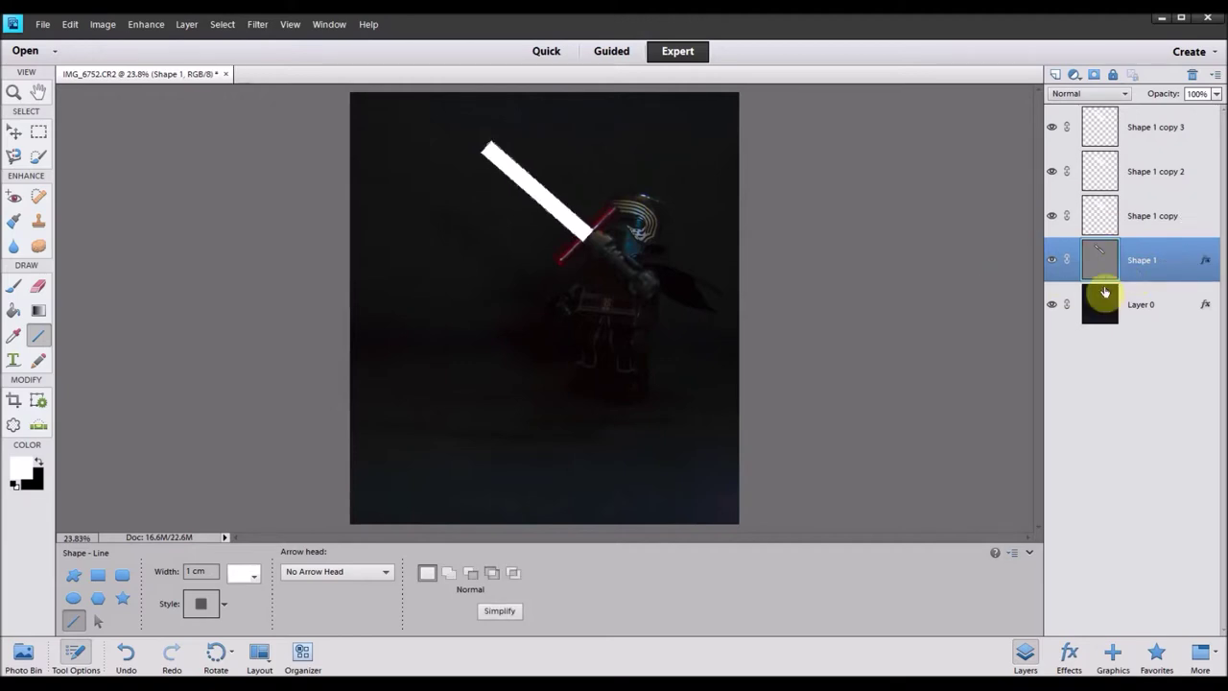
- Open Style Settings for Shape 1 copy and enable both inner and outer glow
{"action": "left_click", "coordinate": [188, 26]}
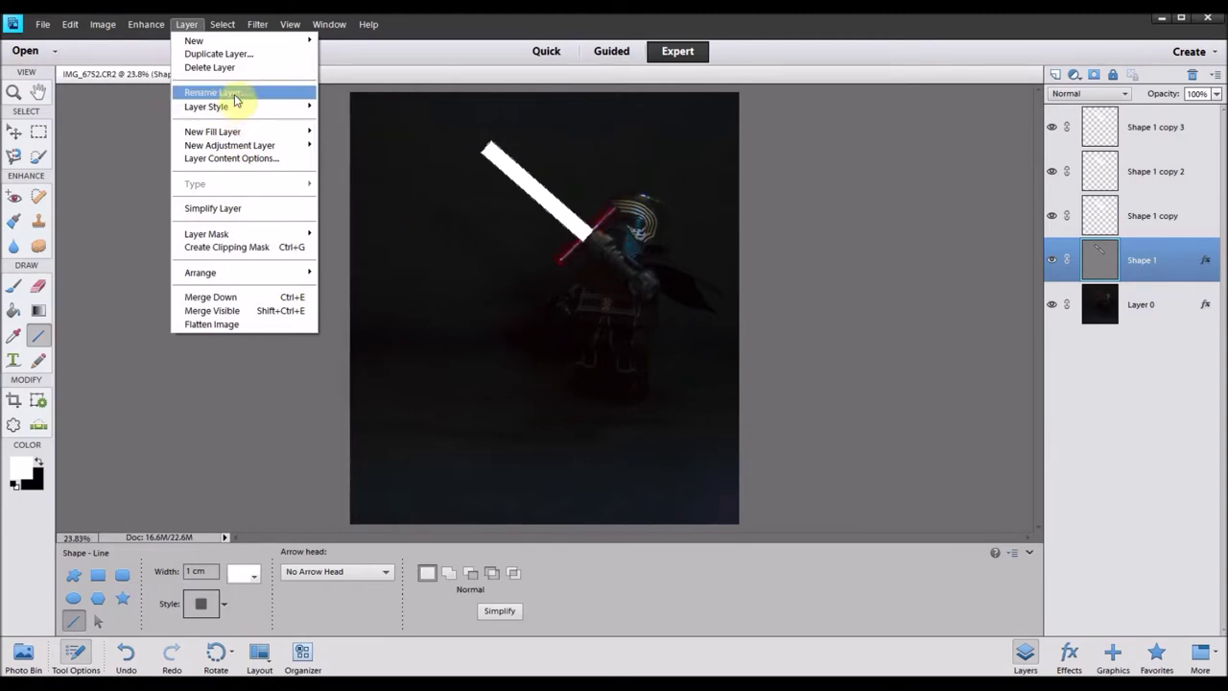
{"action": "left_click", "coordinate": [1157, 225]}
{"action": "left_click", "coordinate": [1152, 218]}
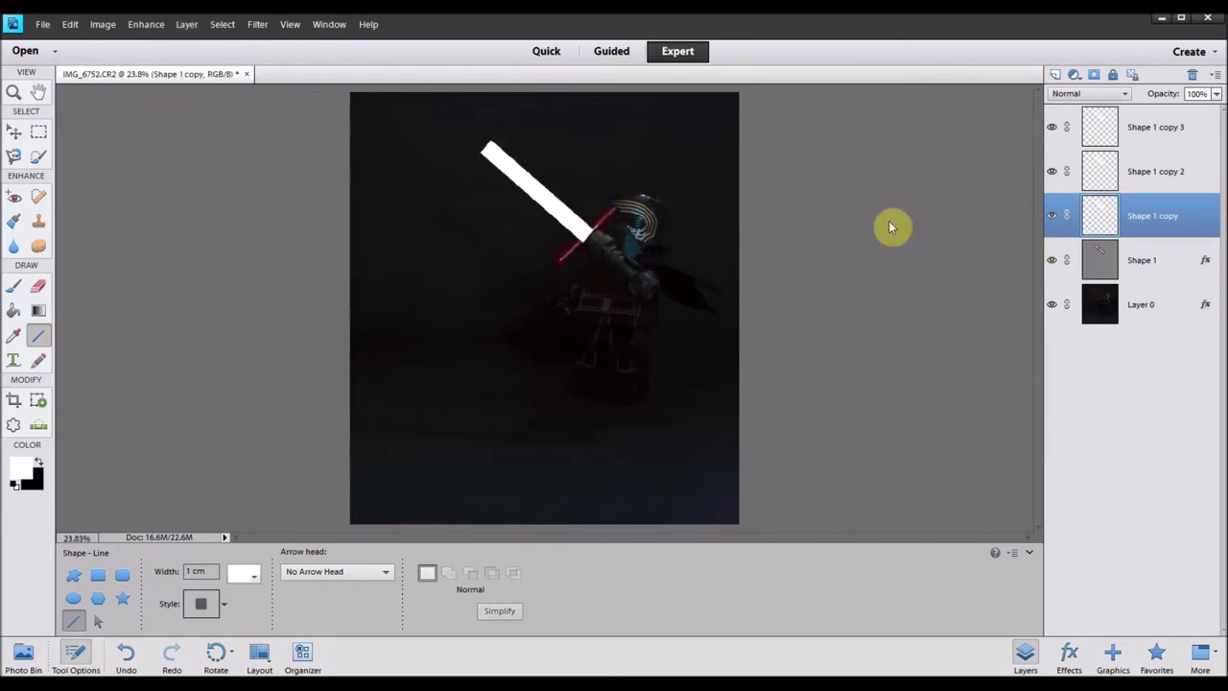
{"action": "left_click", "coordinate": [186, 25]}
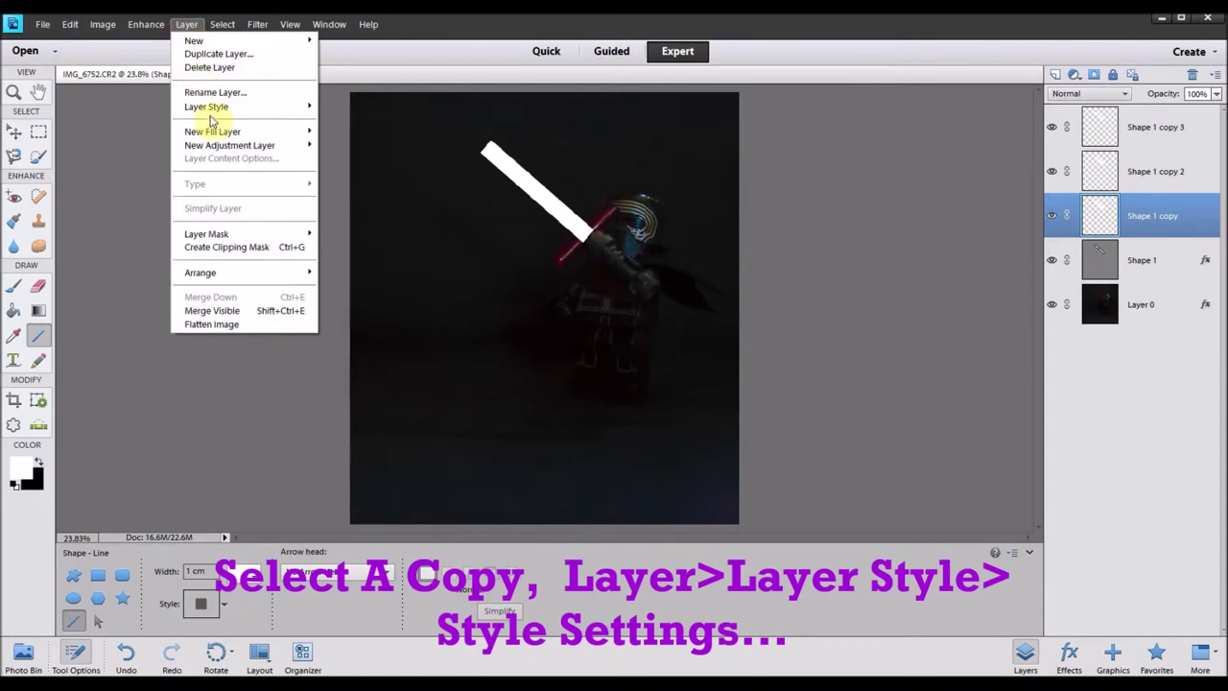
{"action": "mouse_move", "coordinate": [260, 107]}
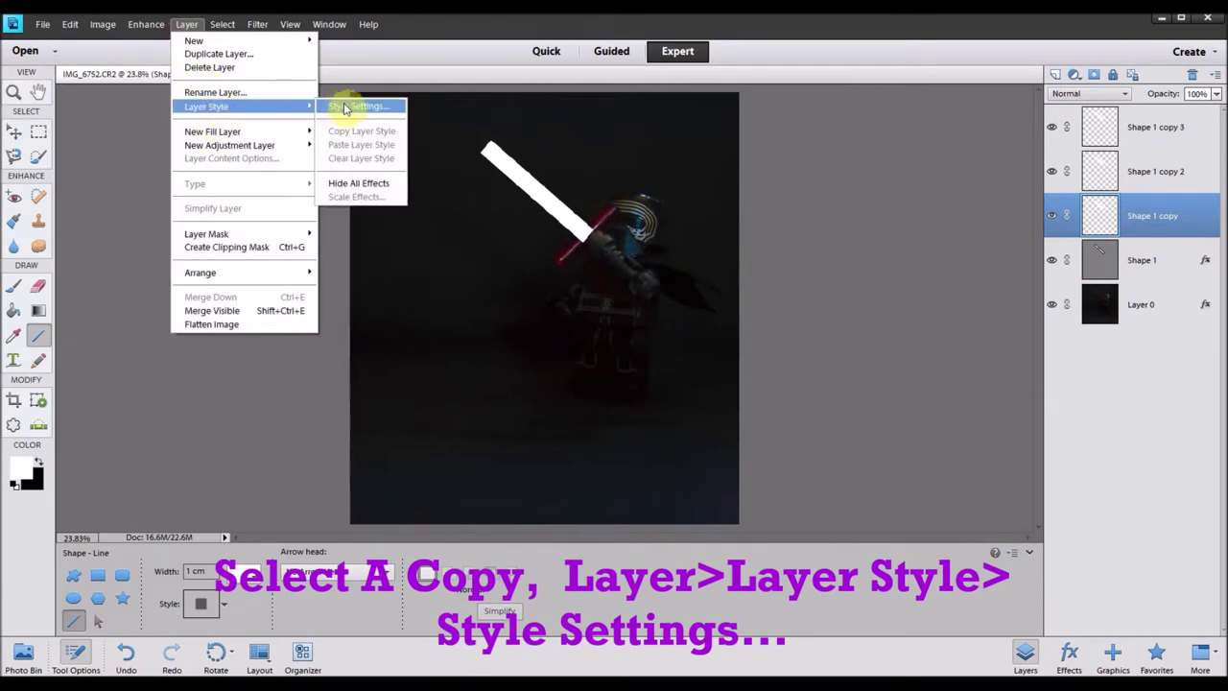
{"action": "left_click", "coordinate": [347, 106]}
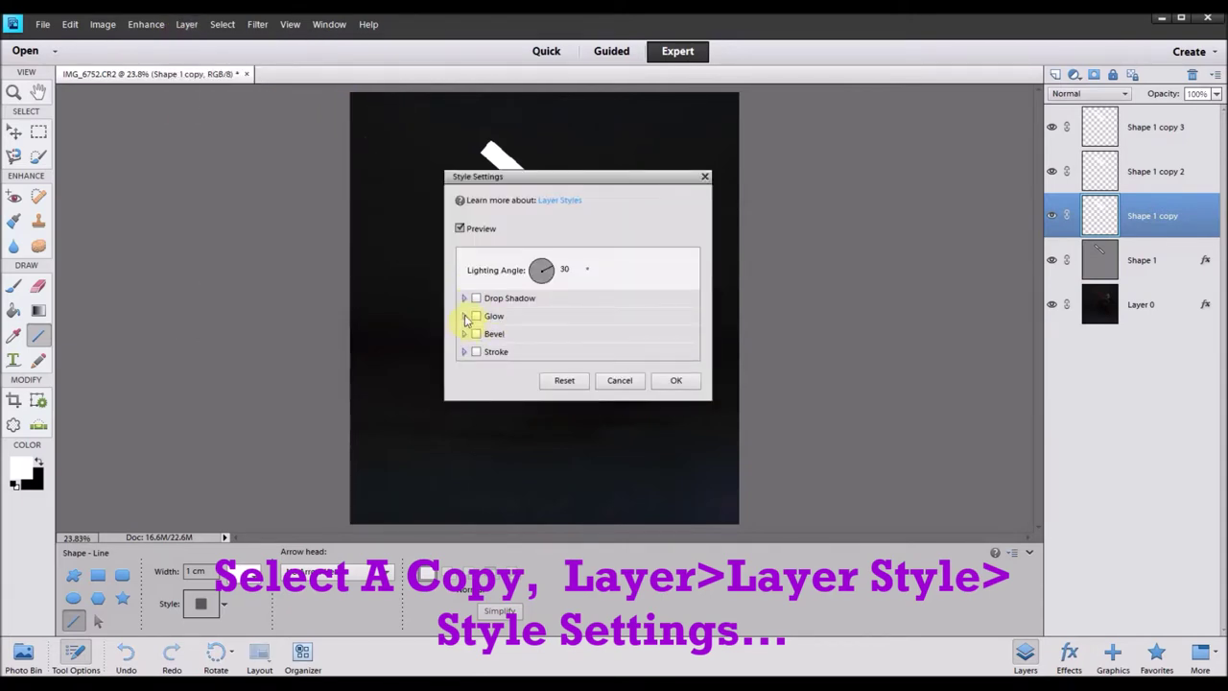
{"action": "left_click", "coordinate": [465, 317]}
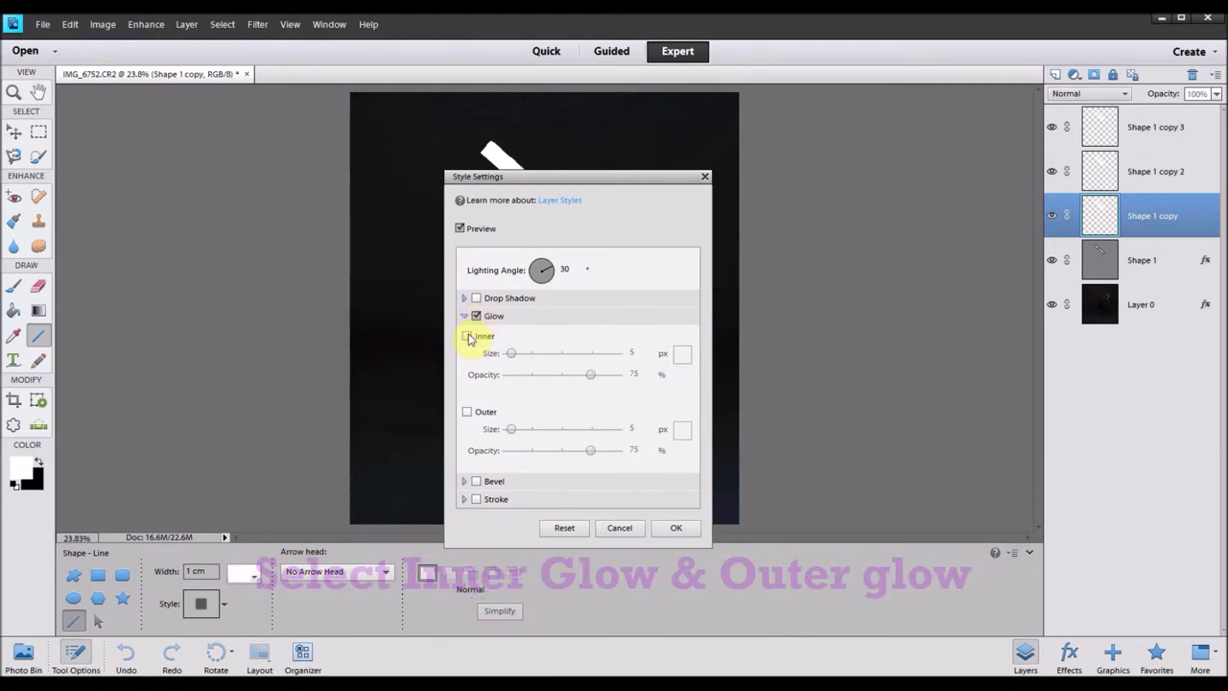
{"action": "left_click", "coordinate": [467, 336]}
{"action": "left_click", "coordinate": [466, 413]}
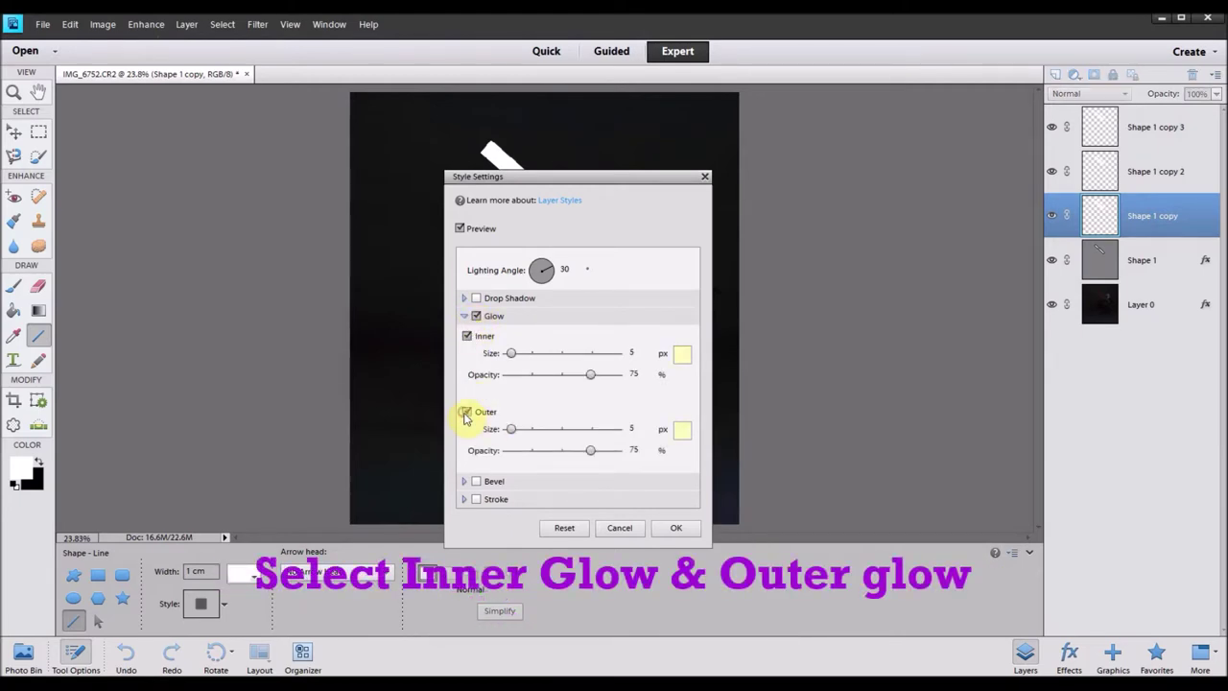
- Set both the inner and outer glow colours to a saturated red
{"action": "left_click", "coordinate": [681, 357]}
{"action": "left_click", "coordinate": [608, 224]}
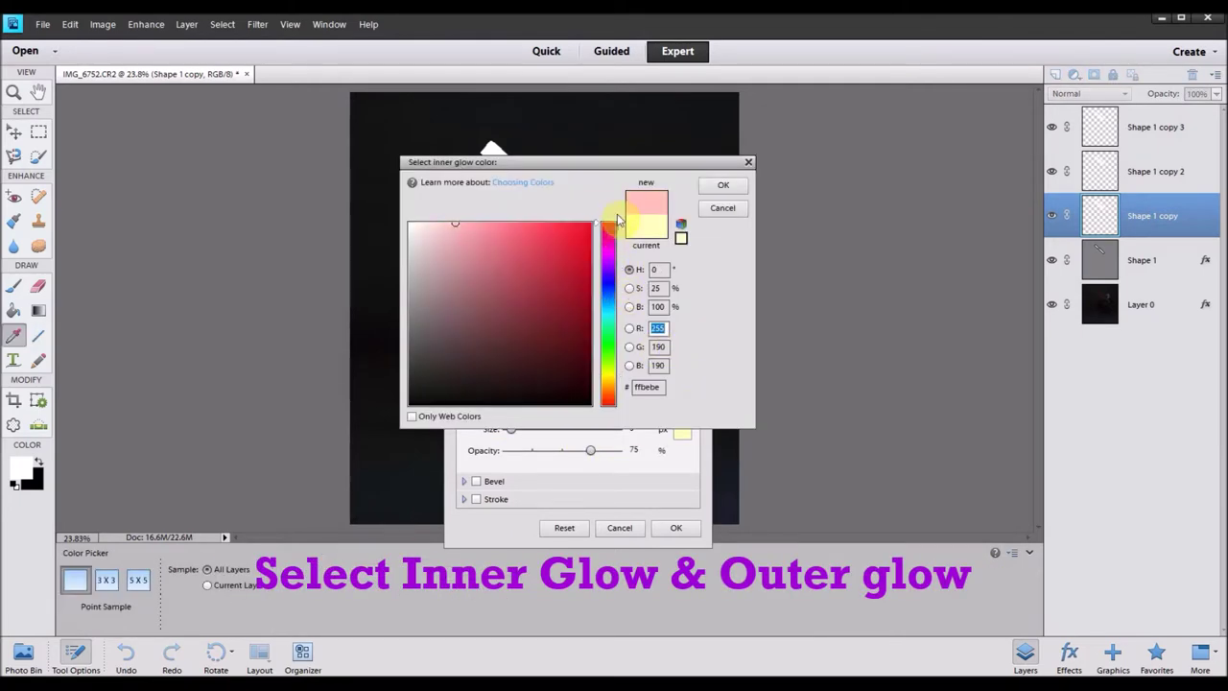
{"action": "left_click_drag", "start_coordinate": [577, 242], "coordinate": [596, 226]}
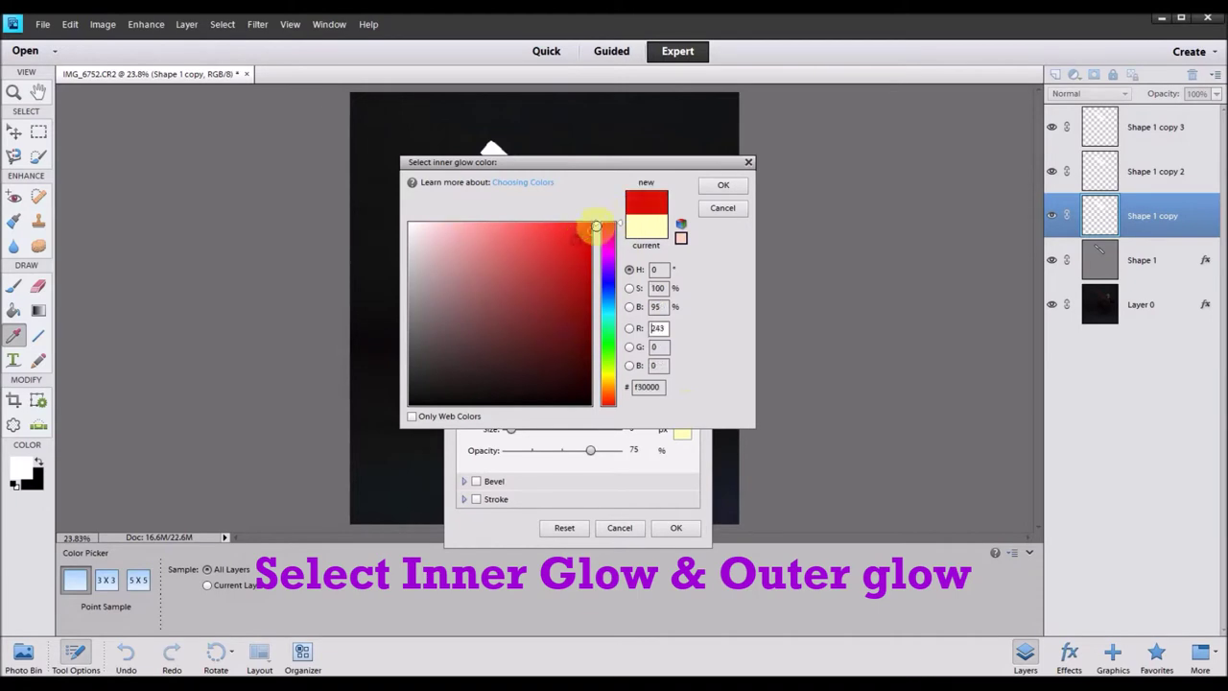
{"action": "left_click", "coordinate": [724, 186]}
{"action": "left_click", "coordinate": [682, 438]}
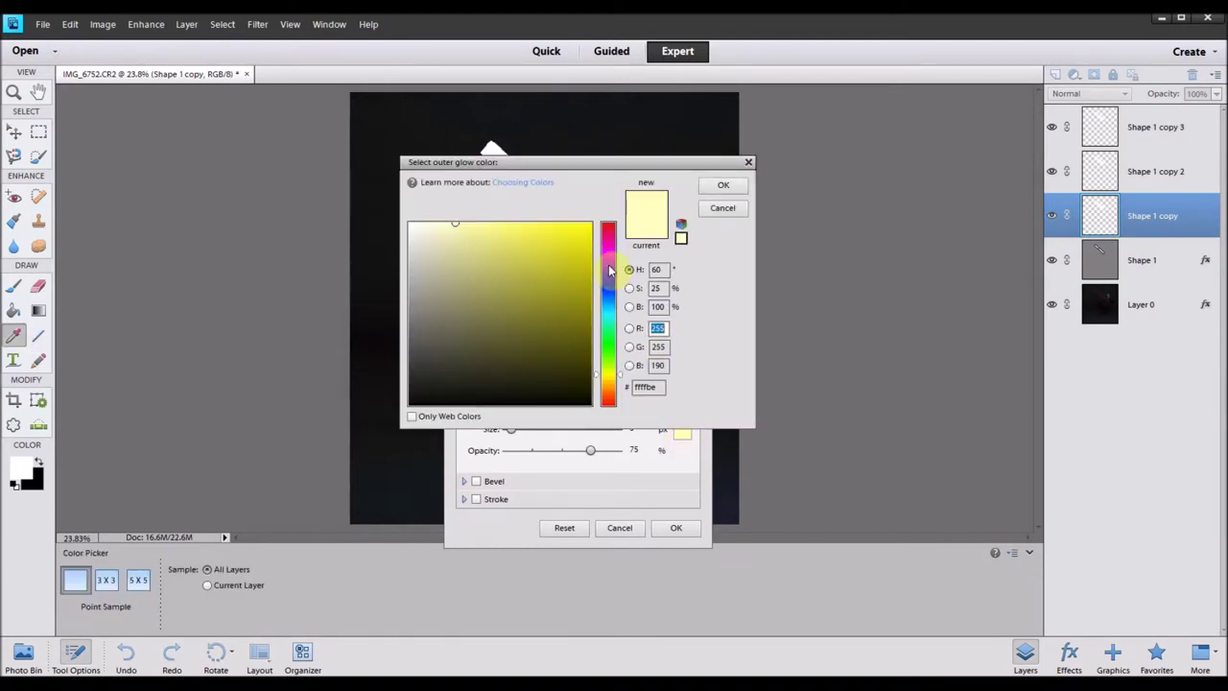
{"action": "left_click", "coordinate": [609, 225]}
{"action": "left_click_drag", "start_coordinate": [580, 239], "coordinate": [593, 227]}
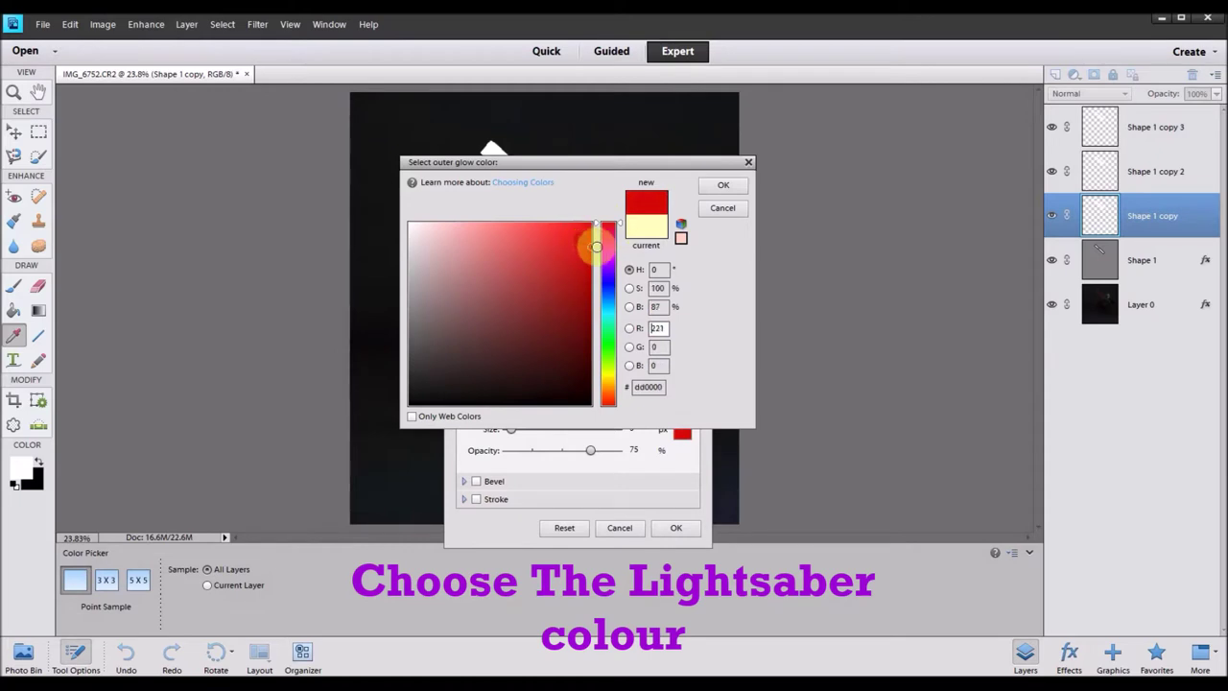
{"action": "left_click", "coordinate": [724, 185]}
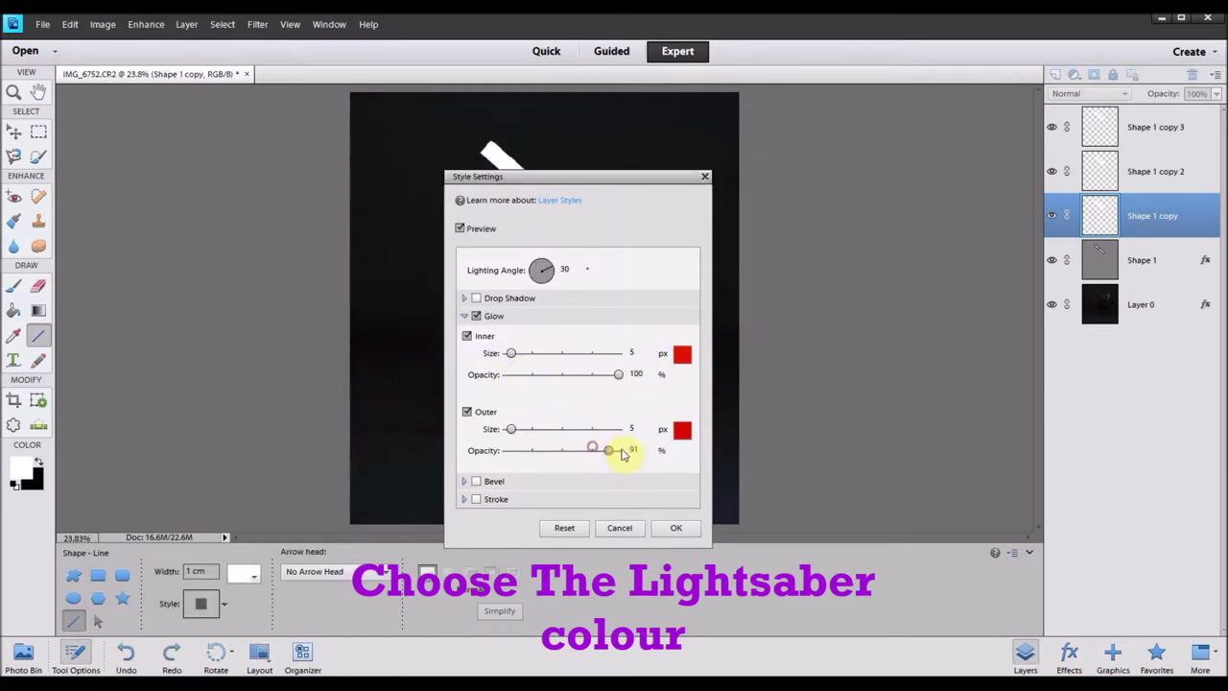
- Size the inner glow to 48 px and the outer glow to 125 px, then apply
{"action": "left_click_drag", "start_coordinate": [513, 357], "coordinate": [537, 356]}
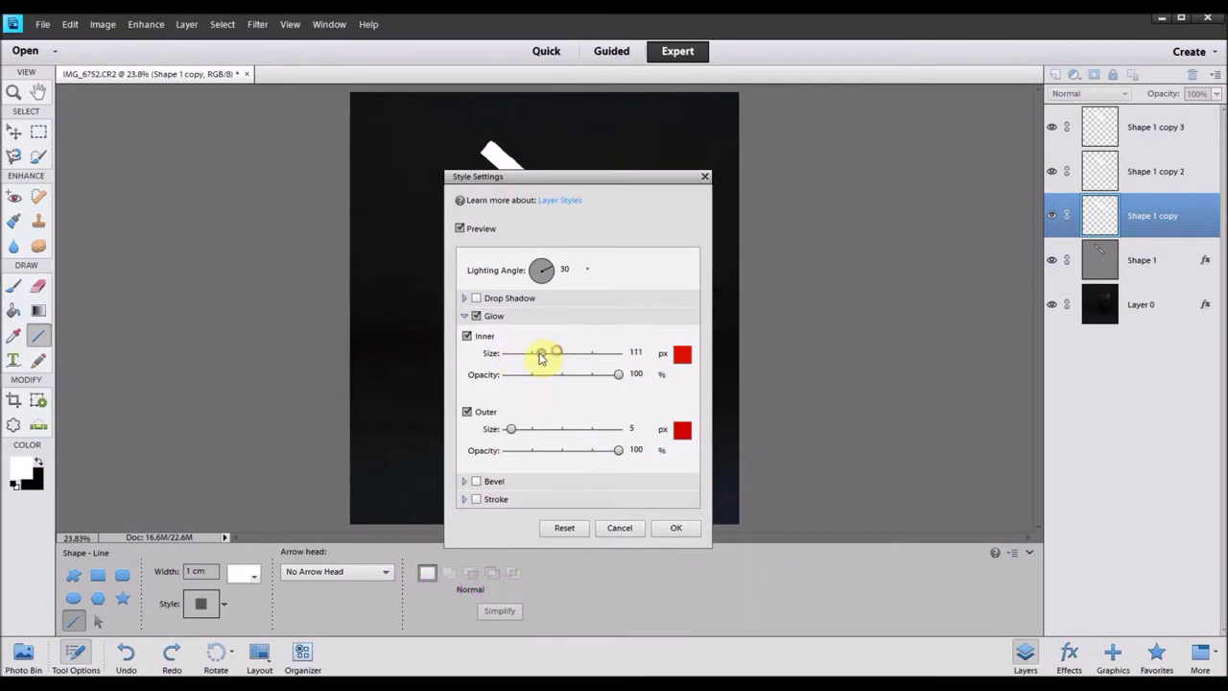
{"action": "left_click_drag", "start_coordinate": [529, 359], "coordinate": [525, 354]}
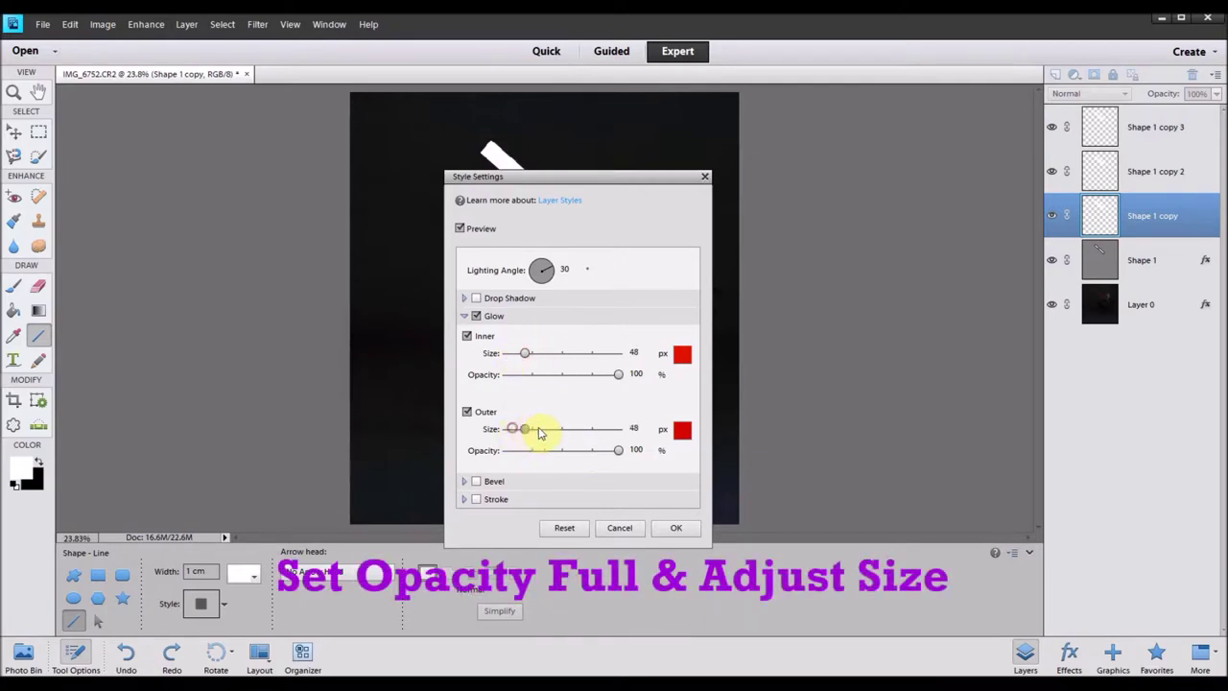
{"action": "left_click_drag", "start_coordinate": [539, 434], "coordinate": [549, 434]}
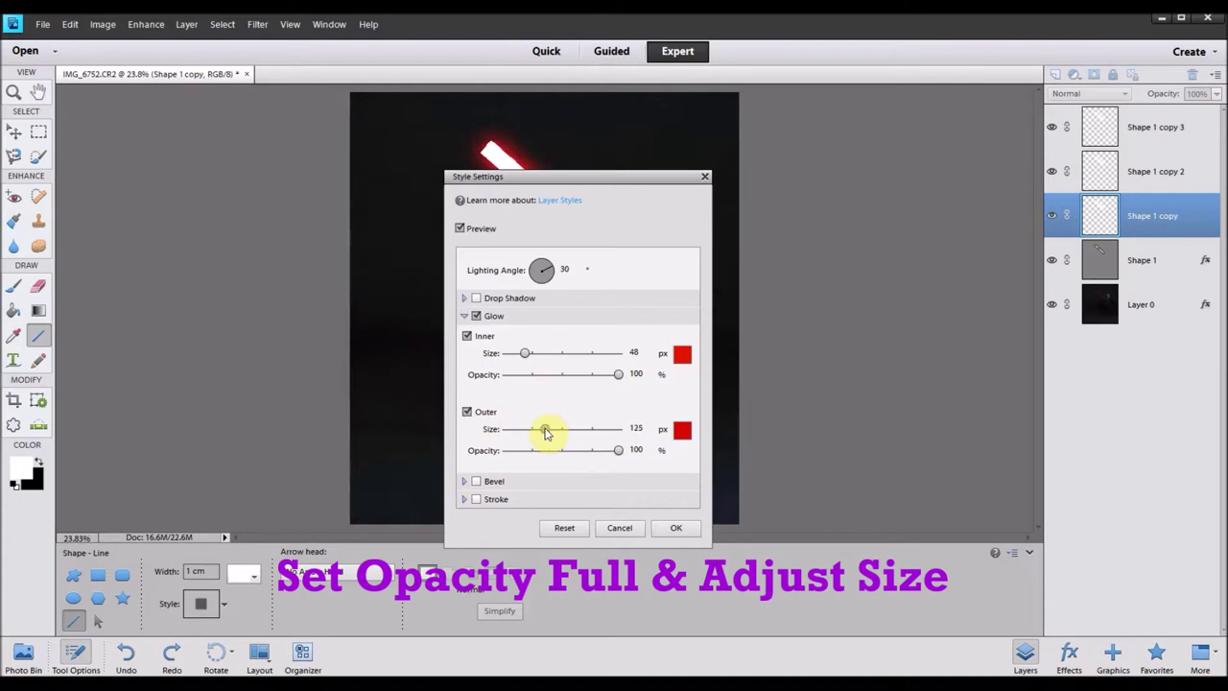
{"action": "left_click", "coordinate": [682, 529]}
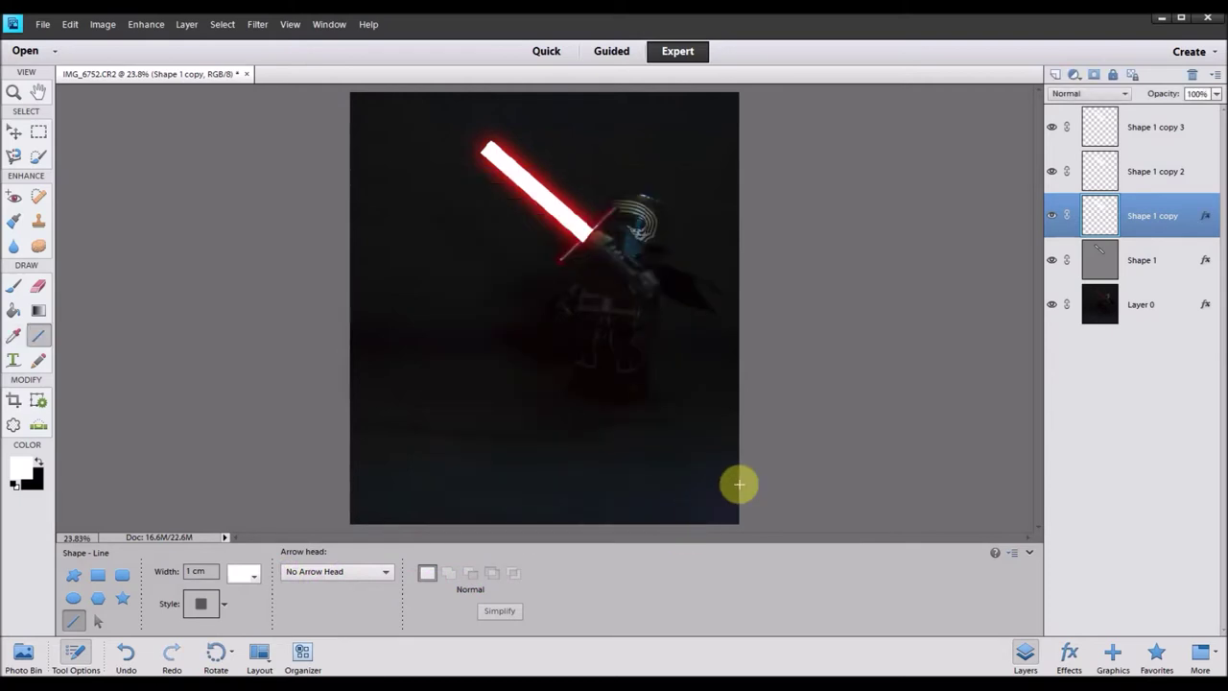
- Open Style Settings for the original Shape 1 and make its inner glow pure red
{"action": "left_click", "coordinate": [1135, 269]}
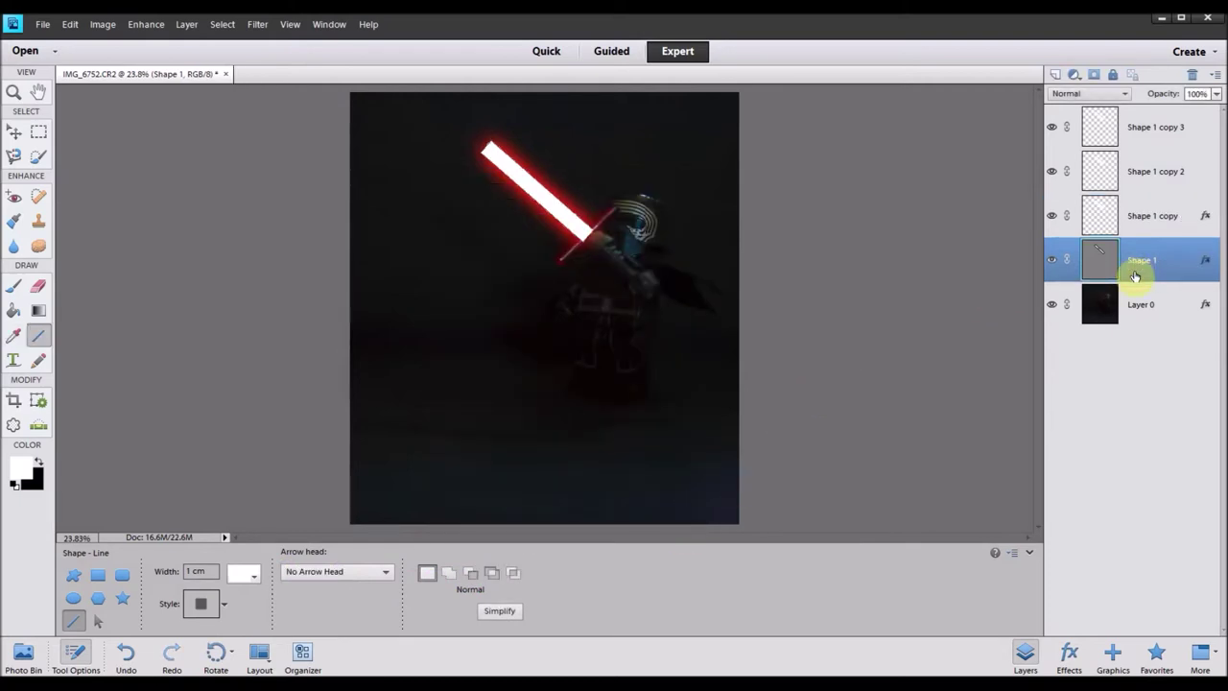
{"action": "left_click", "coordinate": [187, 25]}
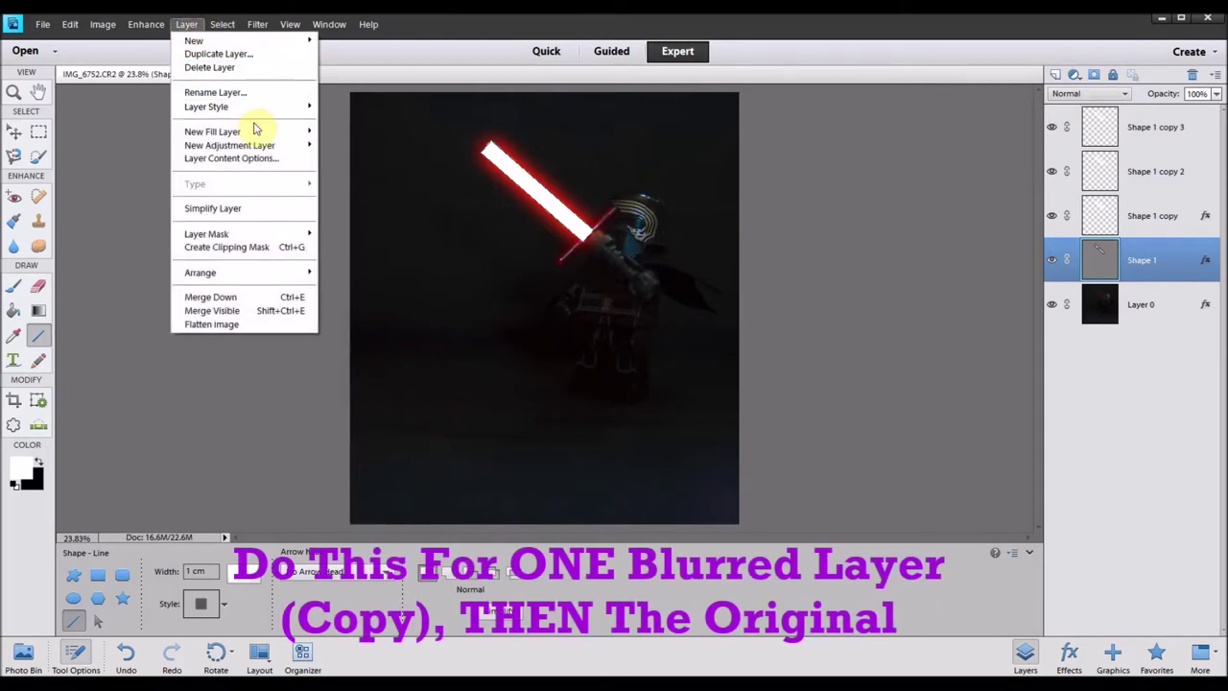
{"action": "mouse_move", "coordinate": [274, 106]}
{"action": "left_click", "coordinate": [357, 112]}
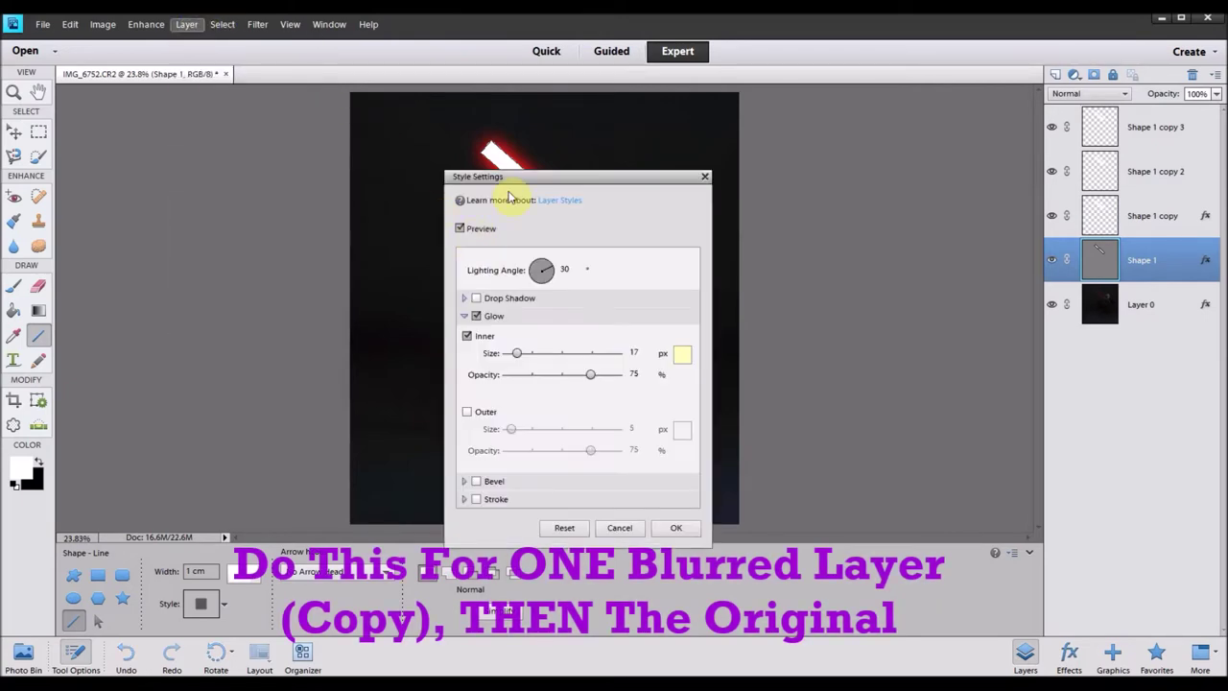
{"action": "left_click_drag", "start_coordinate": [534, 183], "coordinate": [259, 120]}
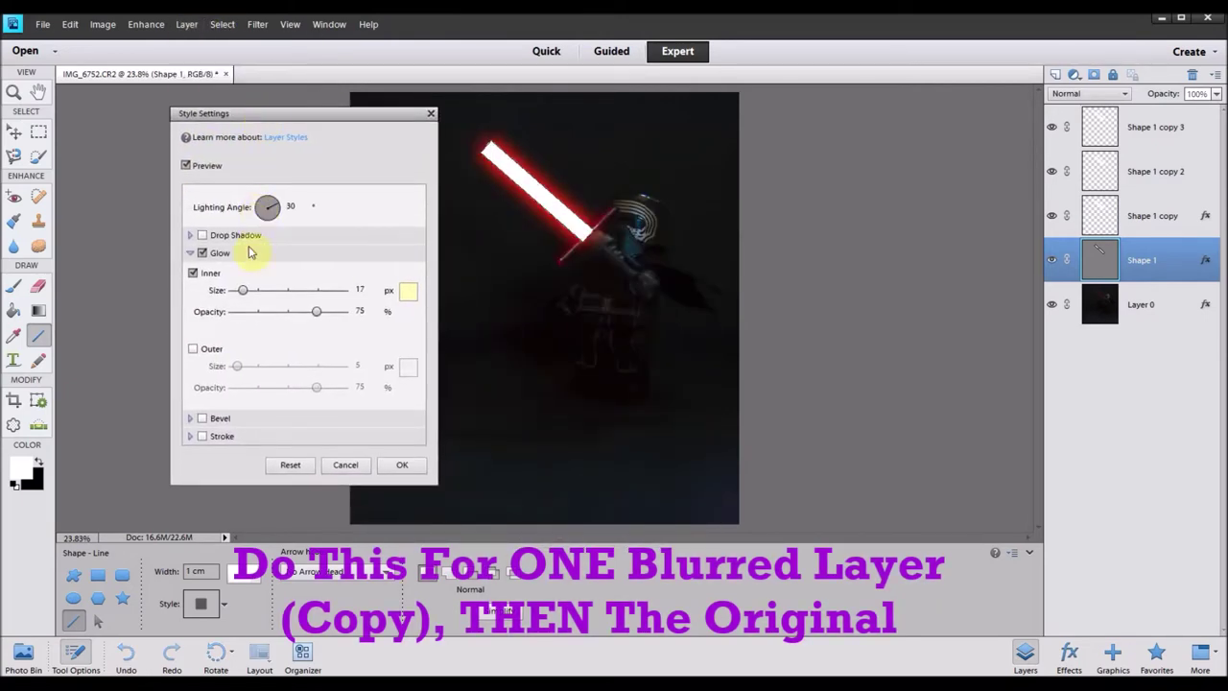
{"action": "left_click", "coordinate": [408, 290]}
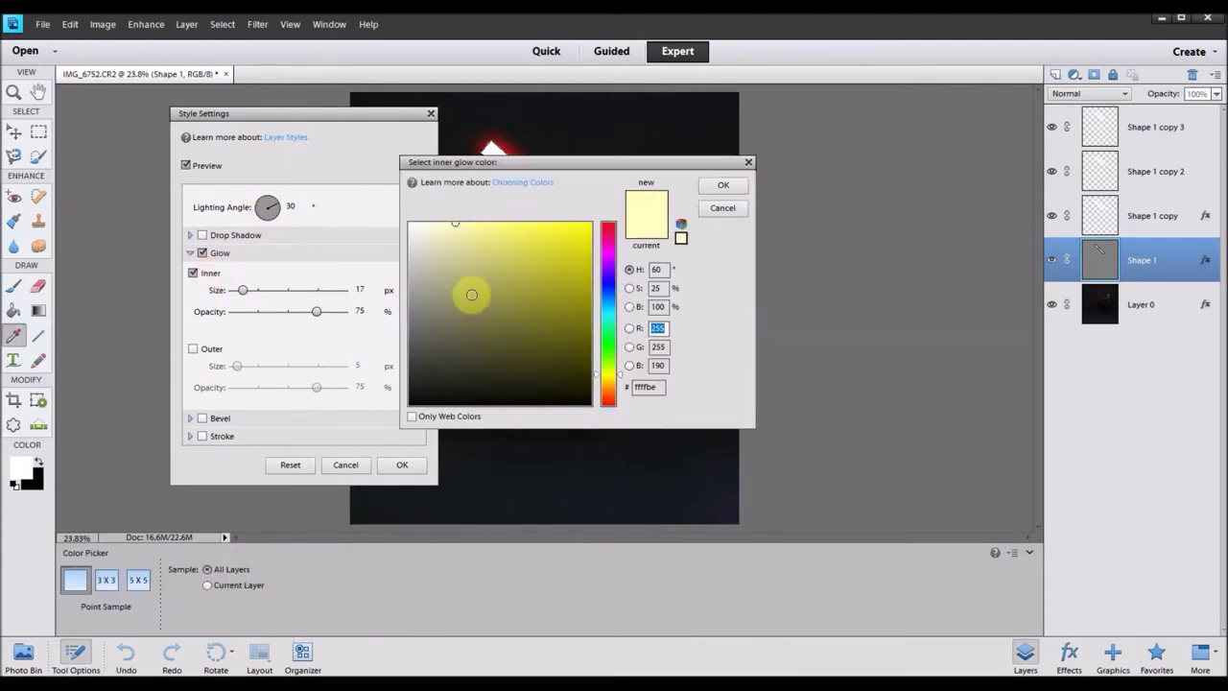
{"action": "left_click", "coordinate": [609, 224]}
{"action": "left_click_drag", "start_coordinate": [548, 241], "coordinate": [593, 223]}
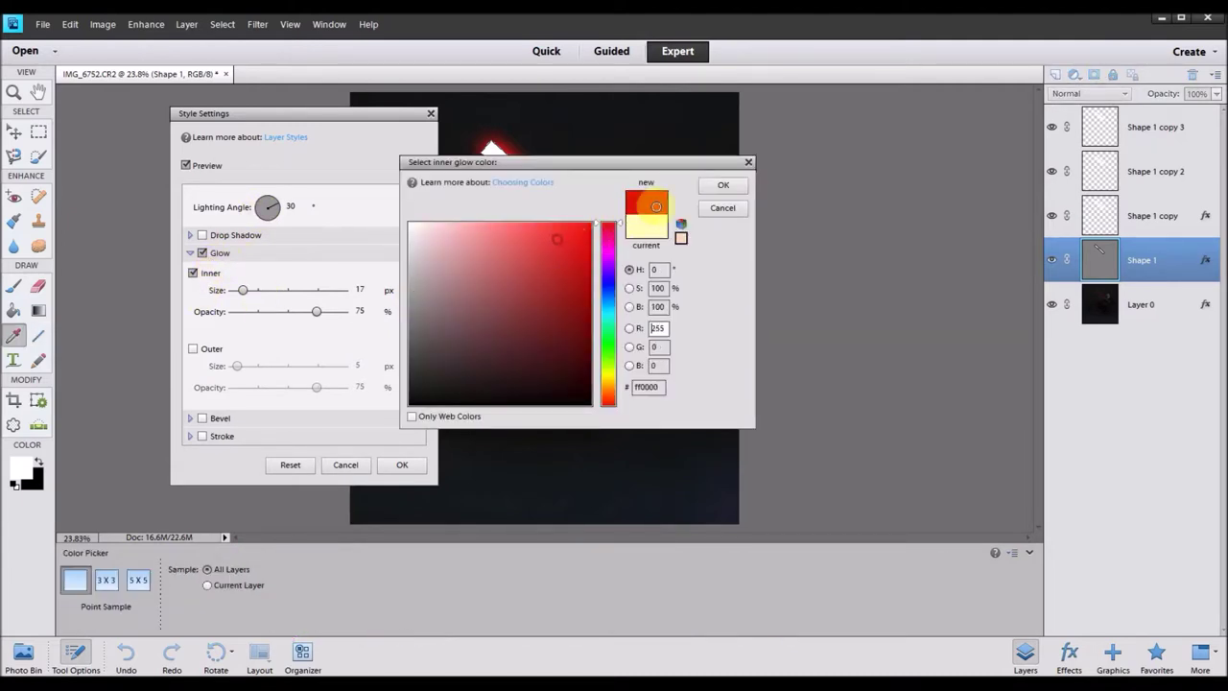
{"action": "left_click", "coordinate": [712, 188]}
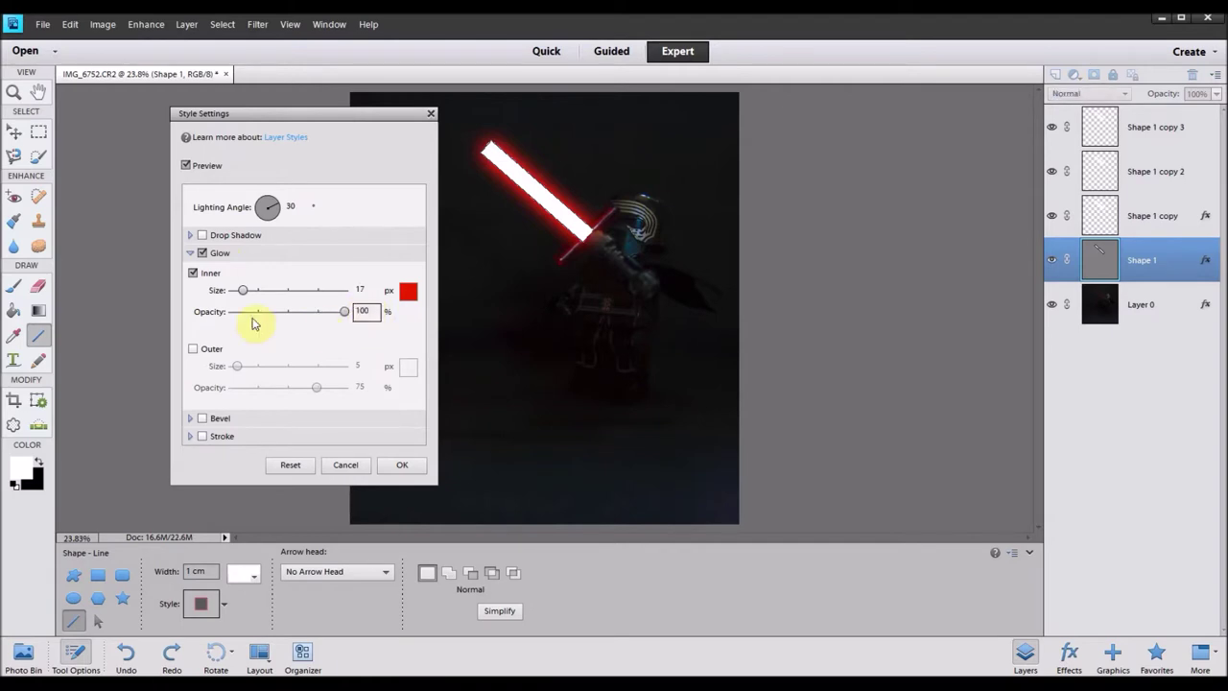
- Enlarge the inner glow to 184 px, add a red 250 px outer glow, and apply
{"action": "mouse_move", "coordinate": [292, 294]}
{"action": "left_mouse_down"}
{"action": "mouse_move", "coordinate": [321, 291]}
{"action": "mouse_move", "coordinate": [309, 298]}
{"action": "left_mouse_up"}
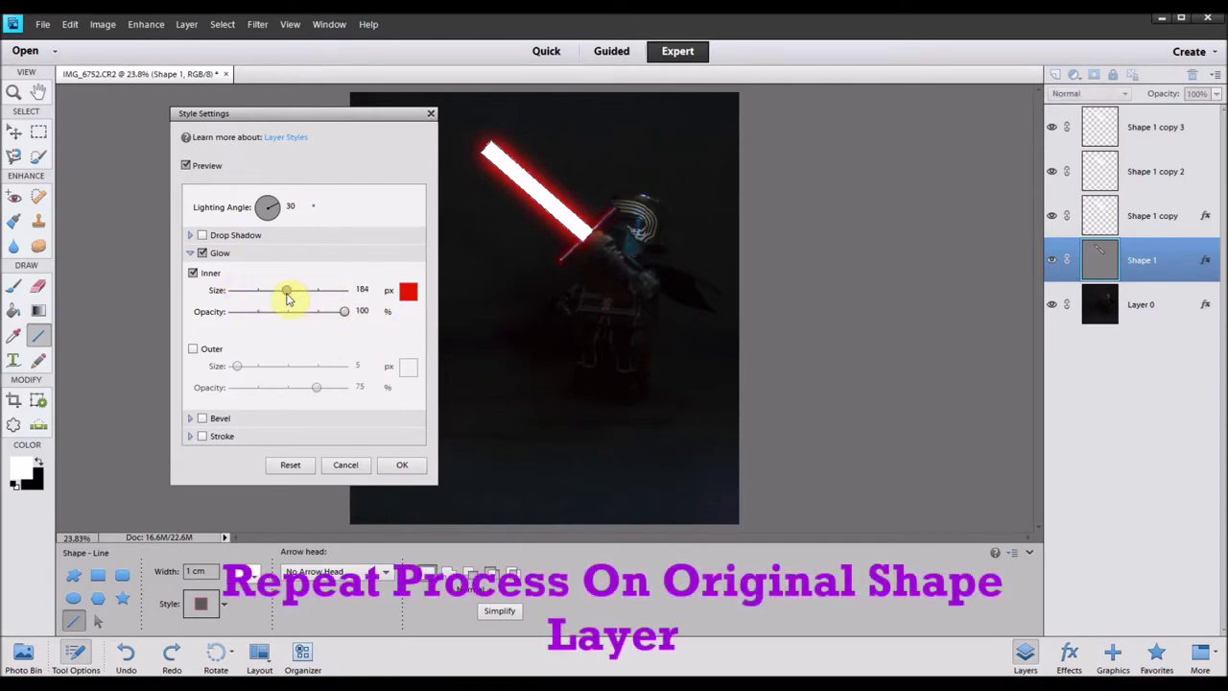
{"action": "left_click", "coordinate": [192, 349]}
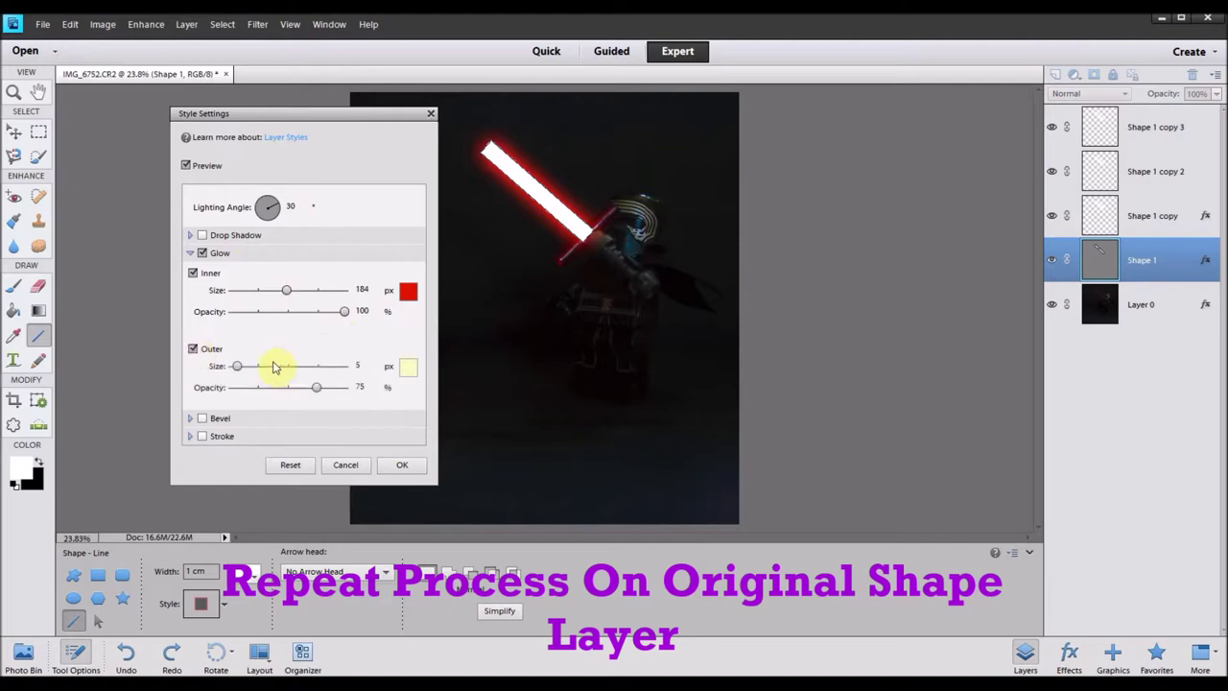
{"action": "left_click", "coordinate": [409, 367]}
{"action": "left_click", "coordinate": [609, 219]}
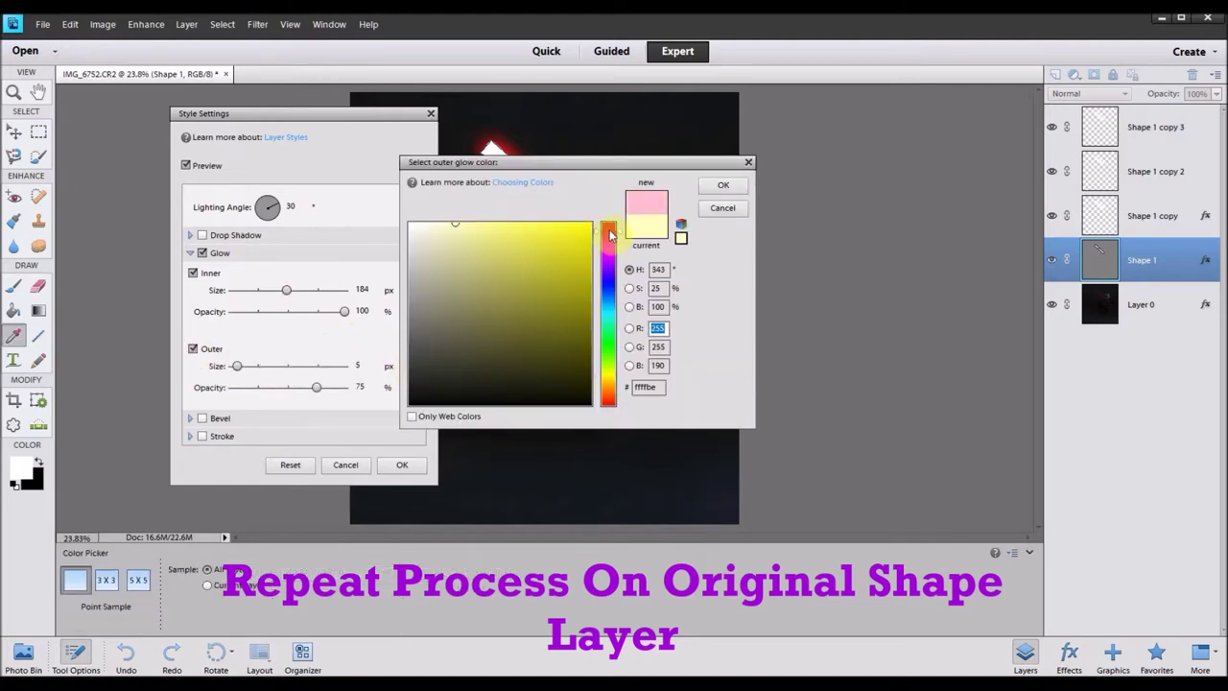
{"action": "left_click", "coordinate": [588, 227]}
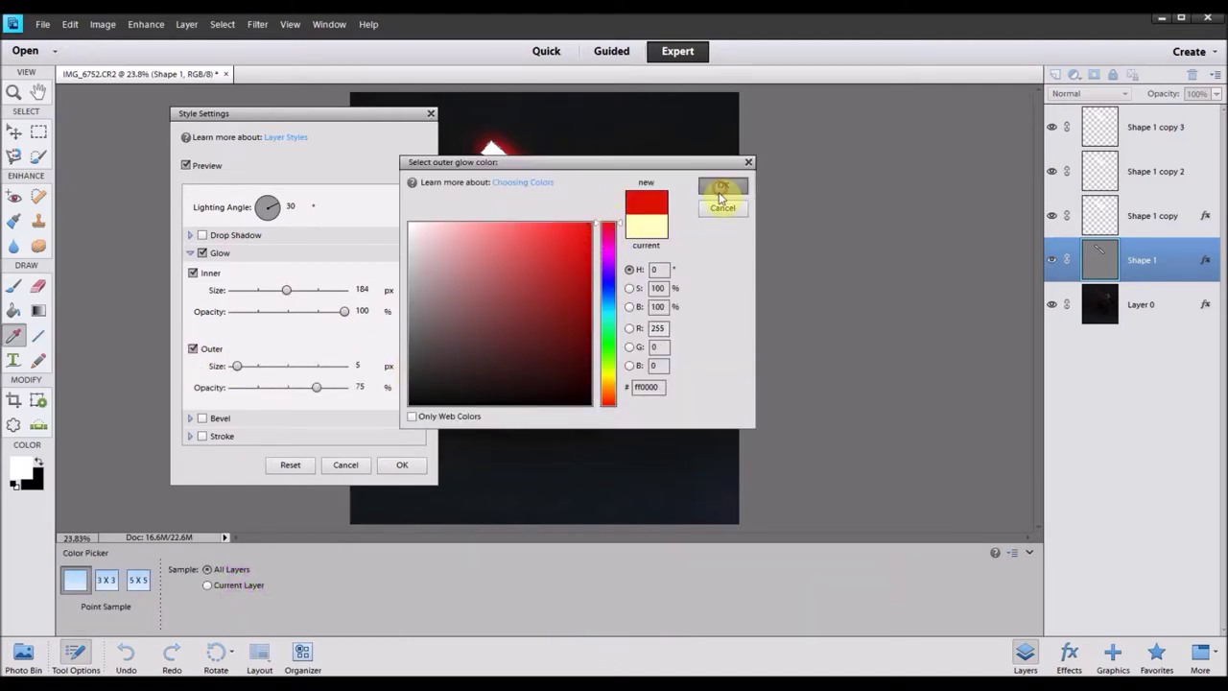
{"action": "left_click", "coordinate": [723, 186]}
{"action": "left_click_drag", "start_coordinate": [251, 370], "coordinate": [298, 370]}
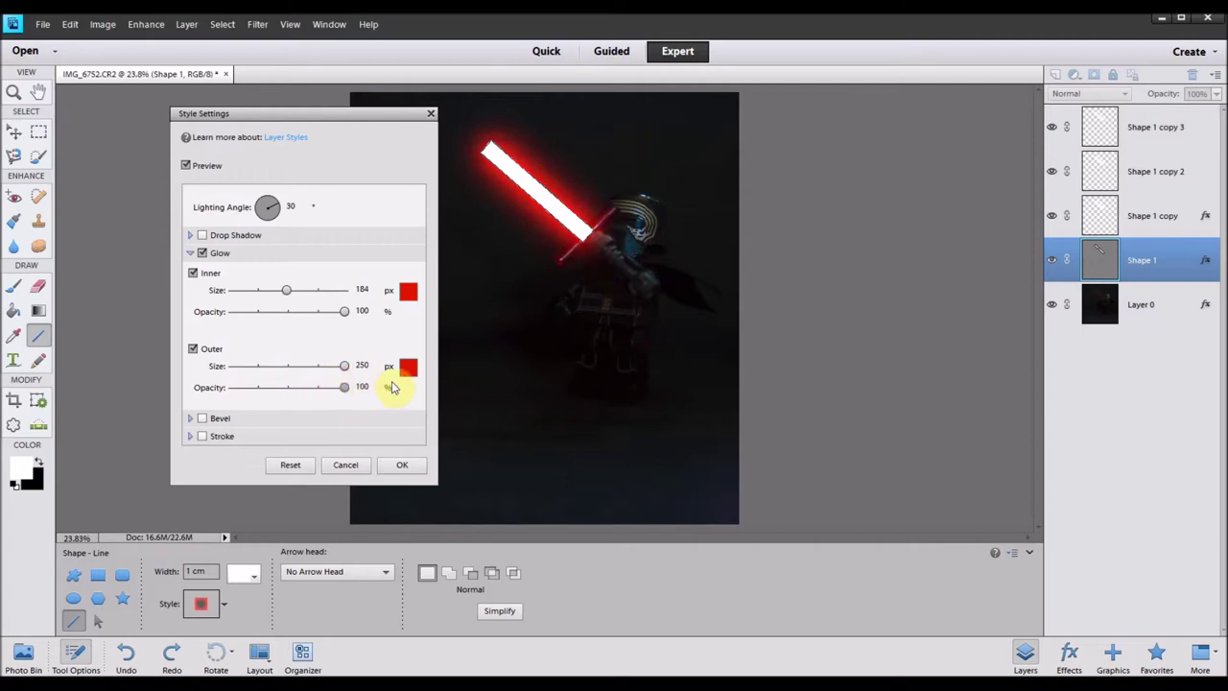
{"action": "left_click", "coordinate": [397, 466]}
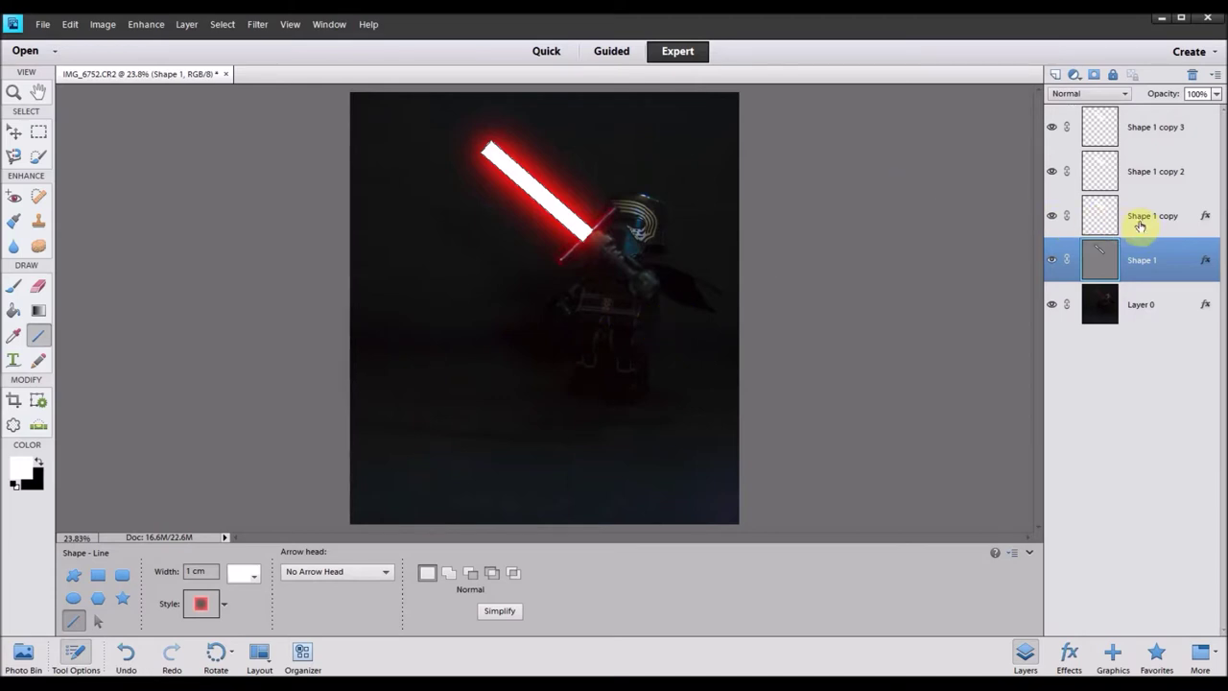
- Open Style Settings for Shape 1 copy 2 and enable inner and outer glow
{"action": "left_click", "coordinate": [1154, 174]}
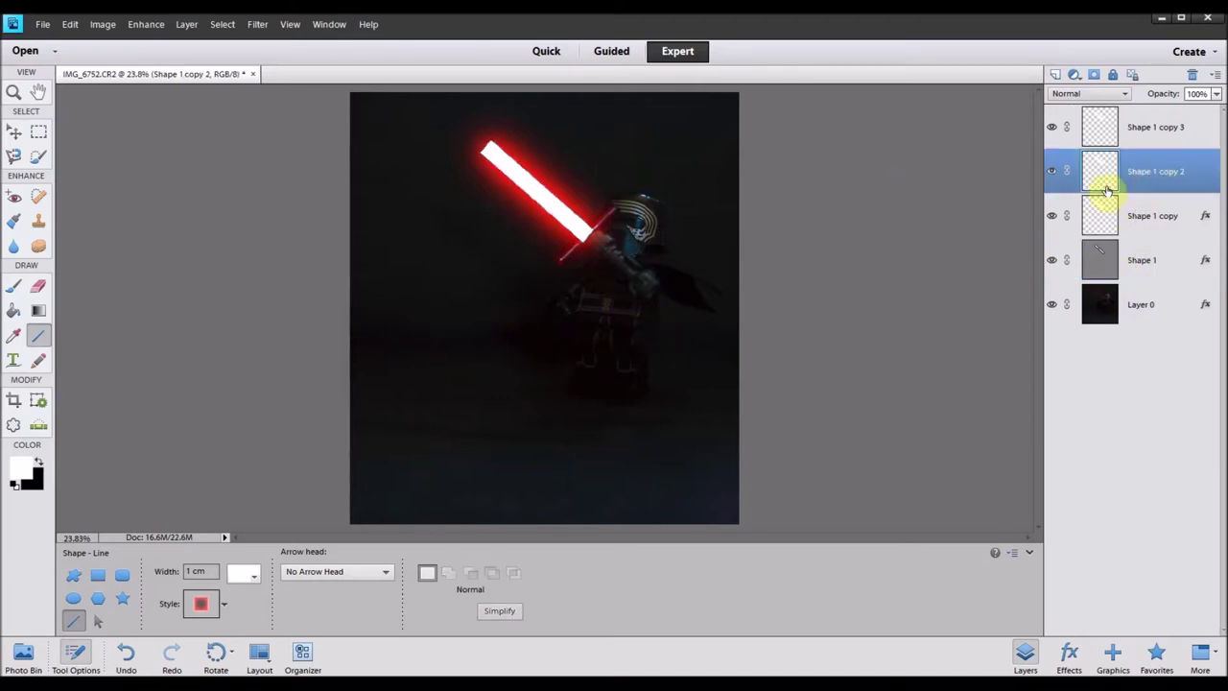
{"action": "left_click", "coordinate": [263, 25]}
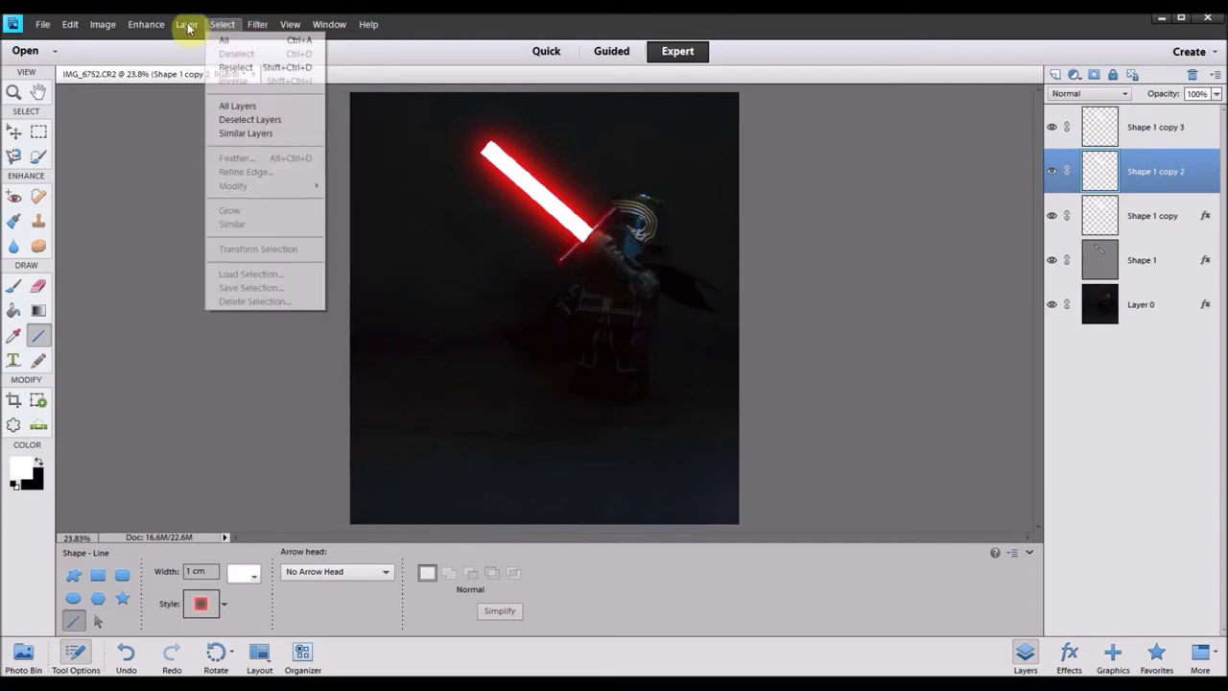
{"action": "mouse_move", "coordinate": [186, 24]}
{"action": "mouse_move", "coordinate": [301, 108]}
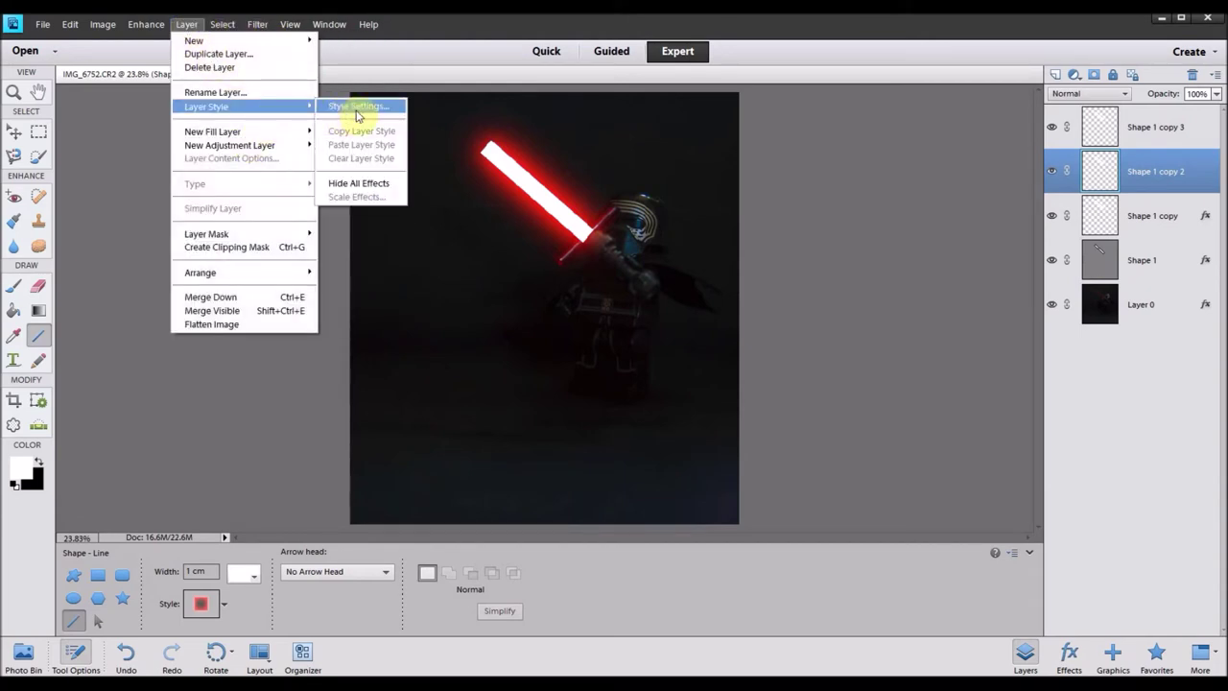
{"action": "left_click", "coordinate": [356, 108]}
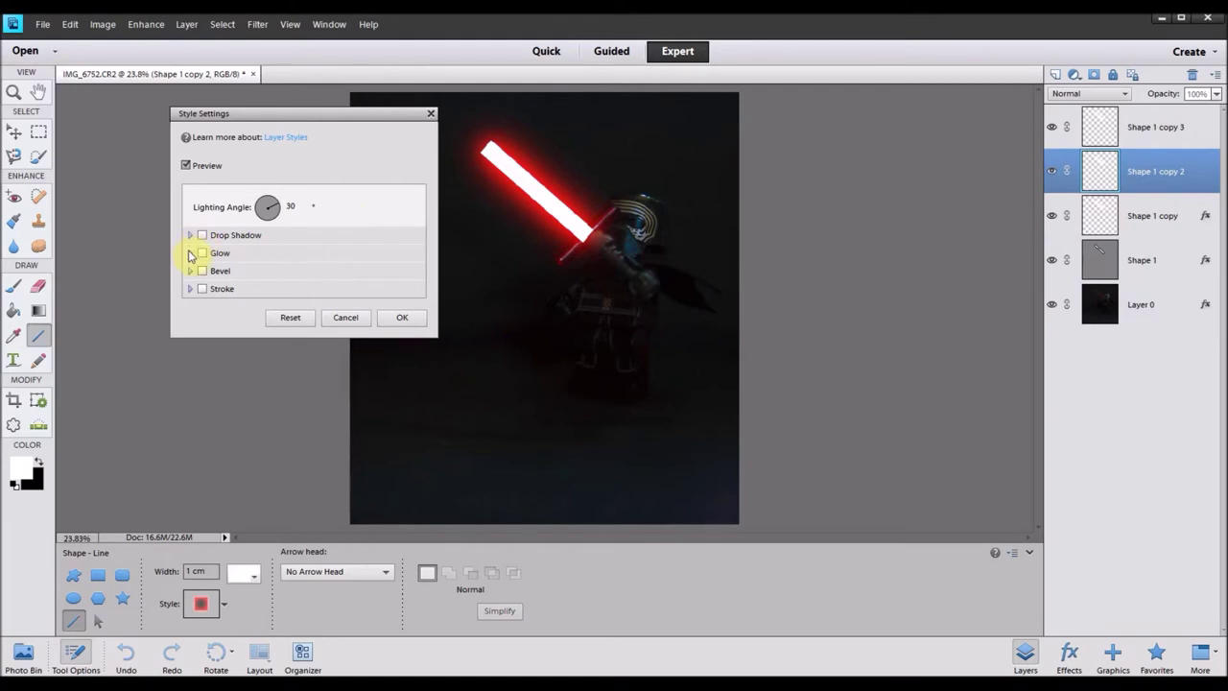
{"action": "left_click", "coordinate": [191, 253]}
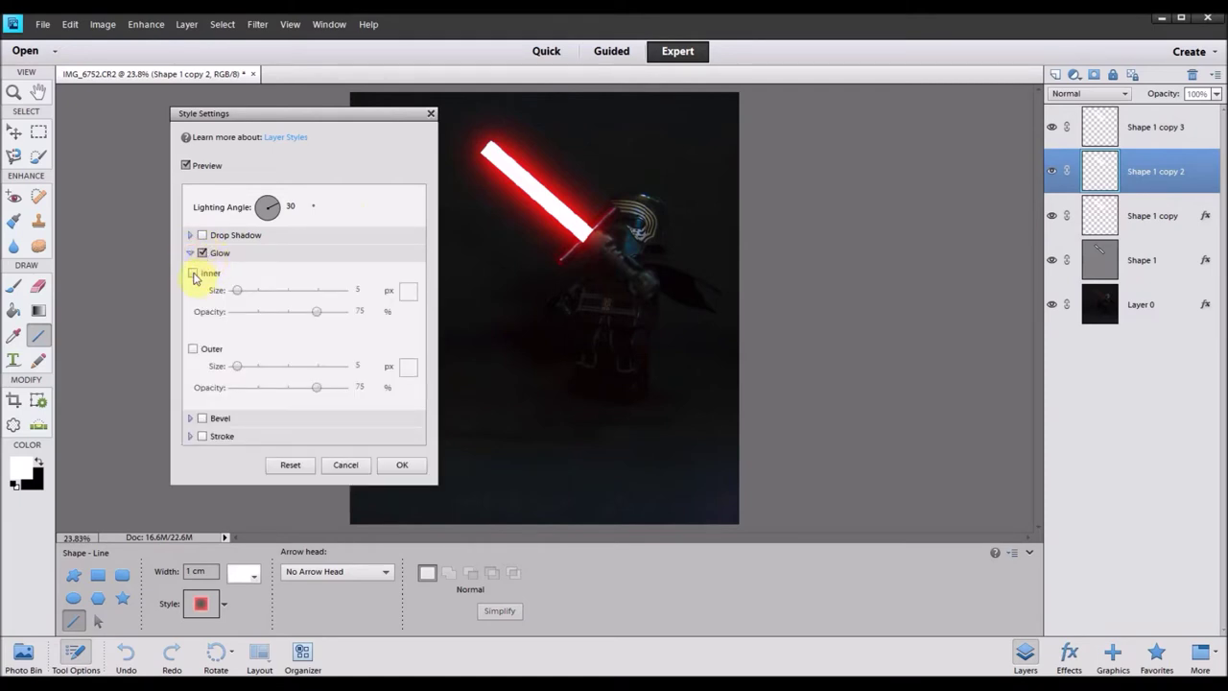
{"action": "left_click", "coordinate": [194, 274]}
{"action": "left_click", "coordinate": [194, 350]}
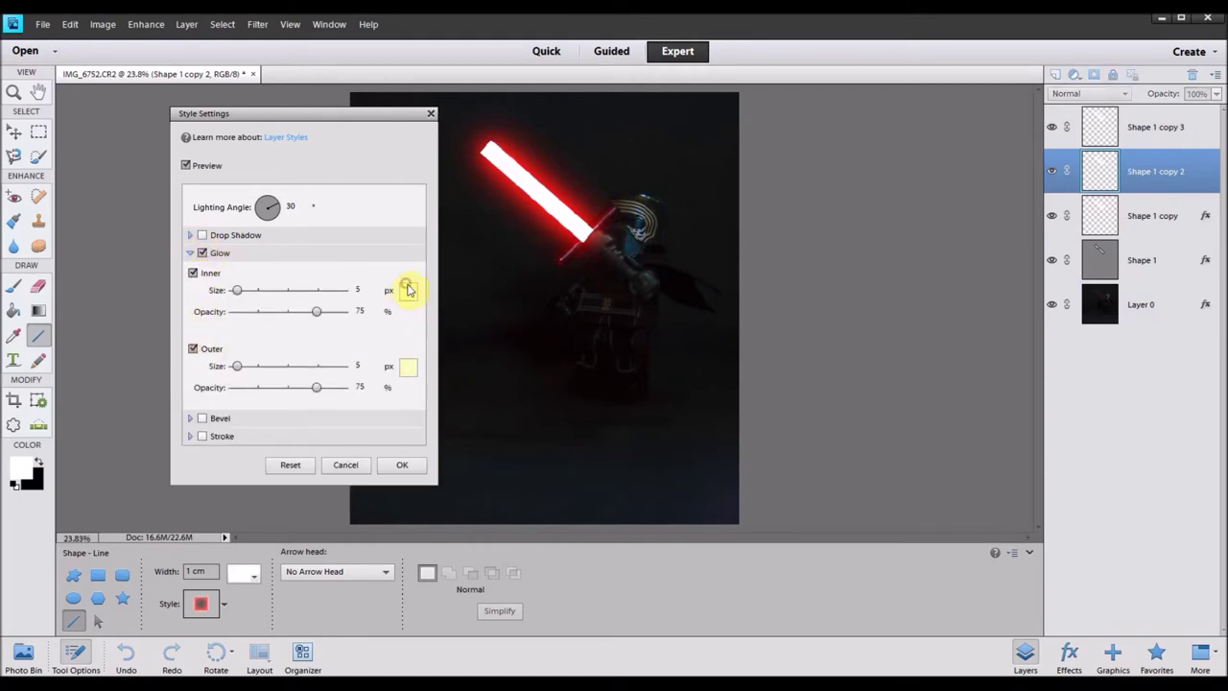
- Make both glows bright red, widen the outer glow to 155 px, and apply
{"action": "left_click", "coordinate": [408, 288]}
{"action": "left_click", "coordinate": [609, 225]}
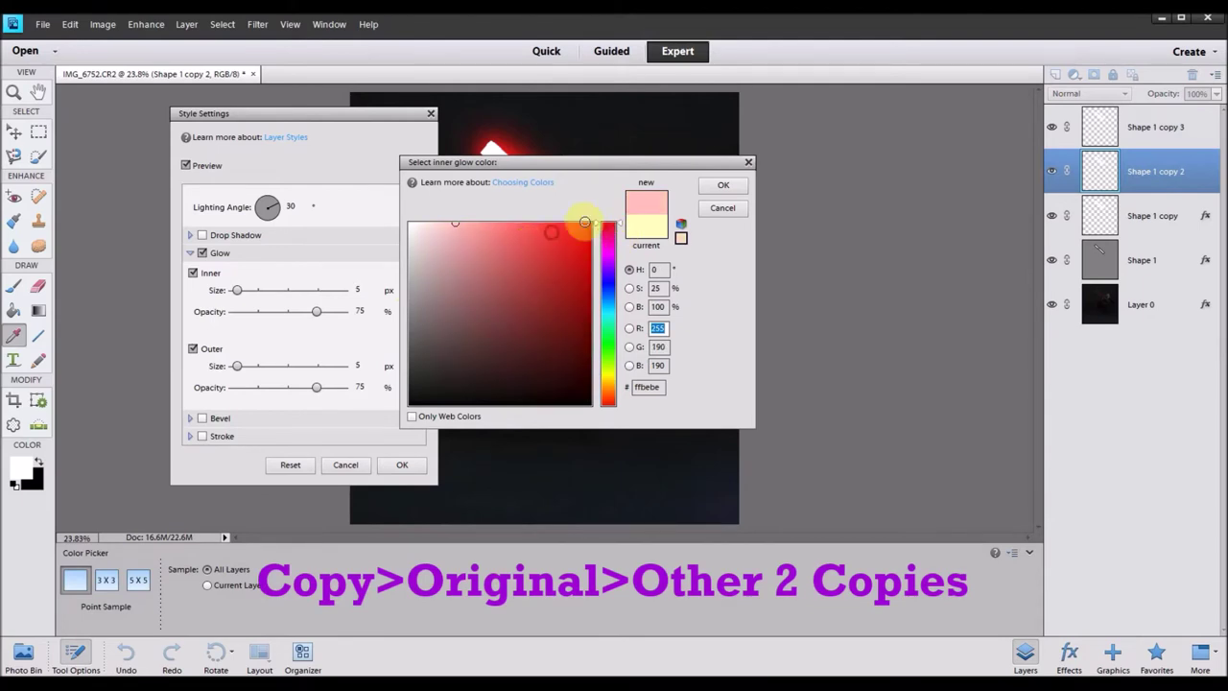
{"action": "left_click", "coordinate": [585, 222]}
{"action": "left_click", "coordinate": [723, 186]}
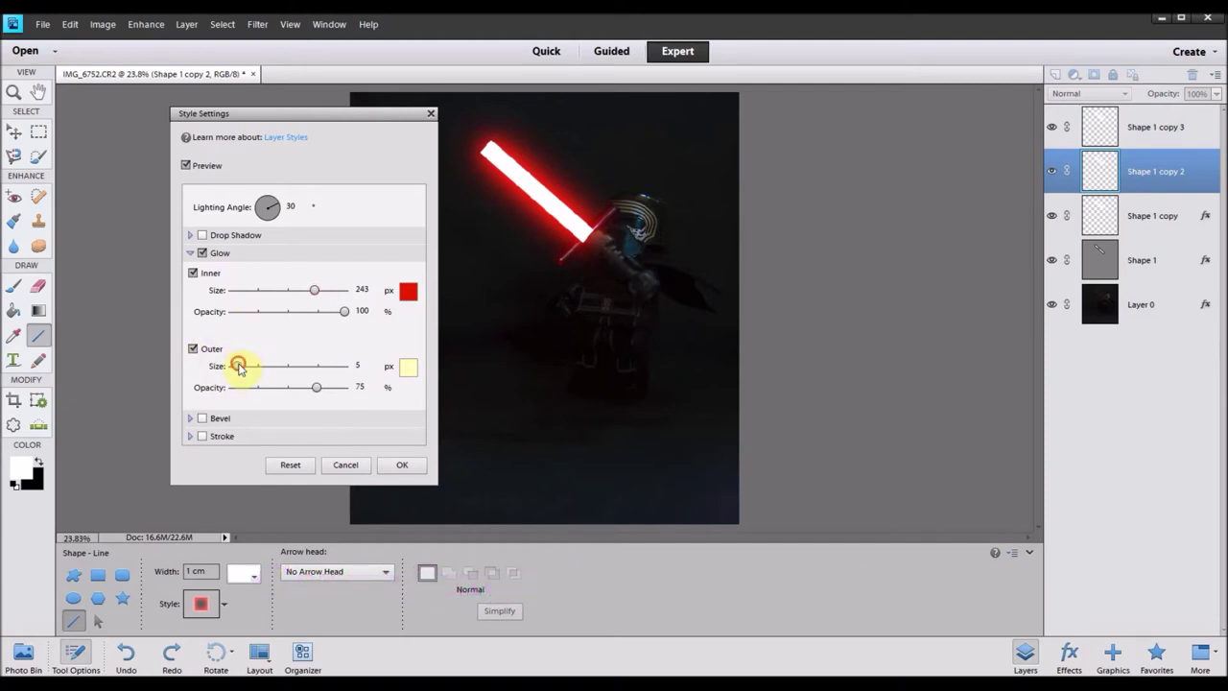
{"action": "left_click_drag", "start_coordinate": [240, 368], "coordinate": [288, 373]}
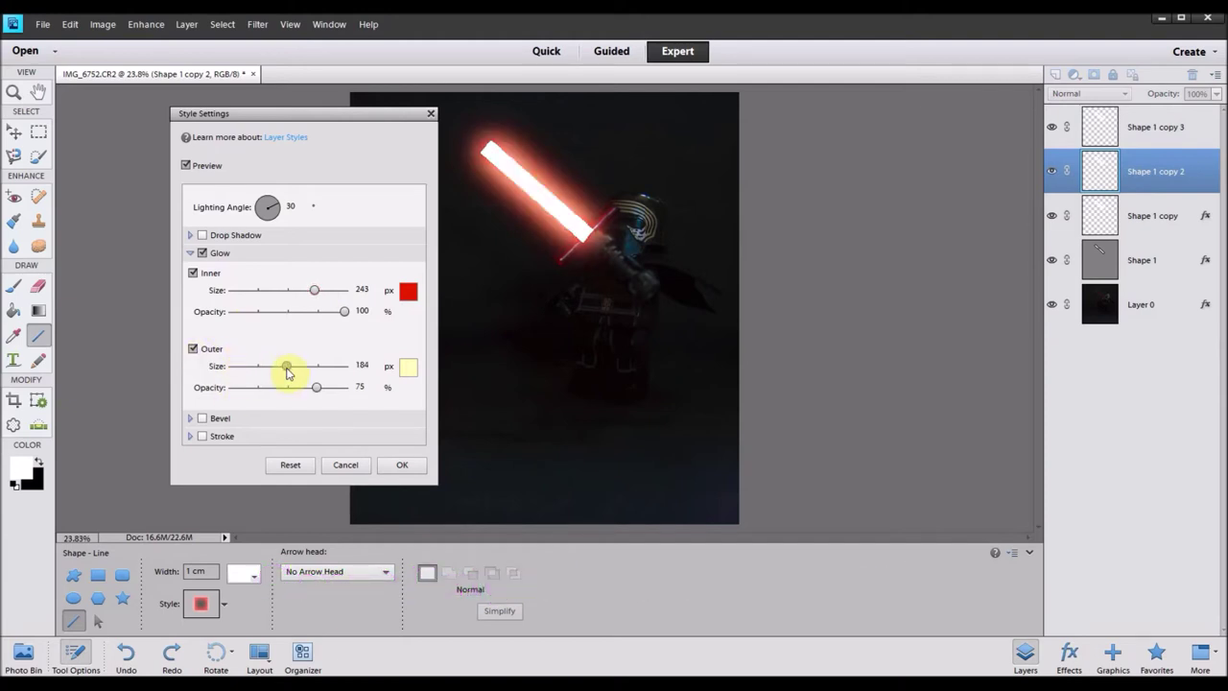
{"action": "left_click", "coordinate": [408, 368]}
{"action": "left_click", "coordinate": [560, 291]}
{"action": "left_click", "coordinate": [614, 221]}
{"action": "left_click", "coordinate": [591, 227]}
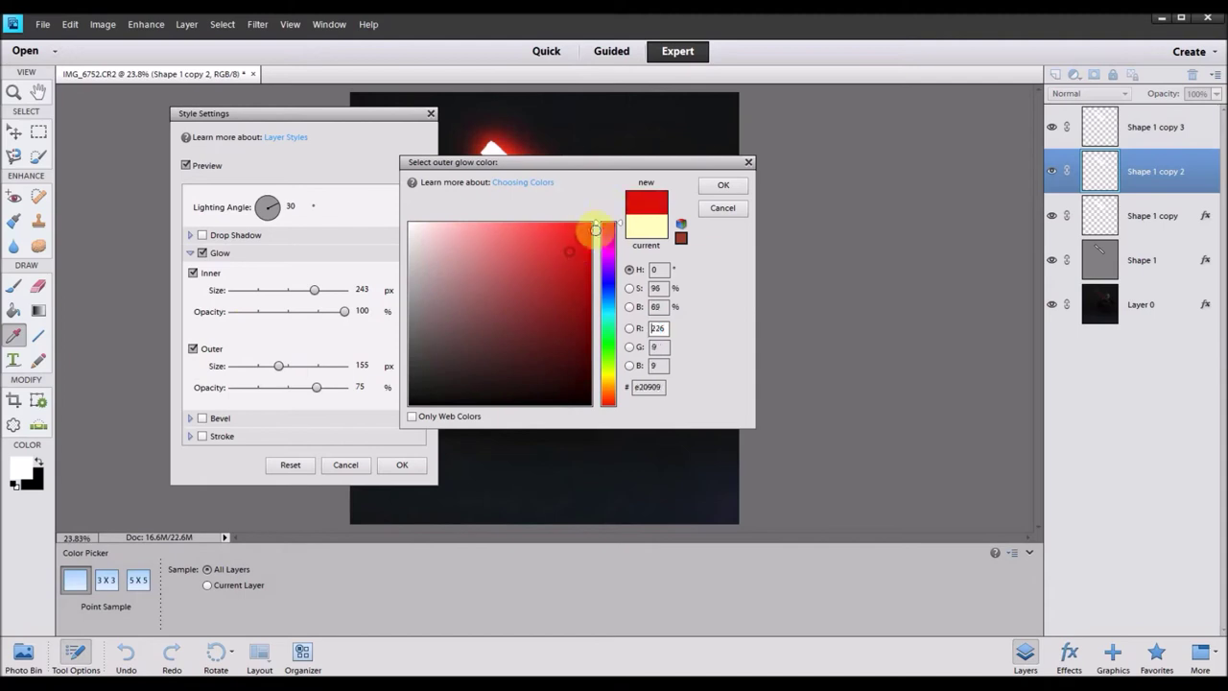
{"action": "left_click", "coordinate": [723, 185]}
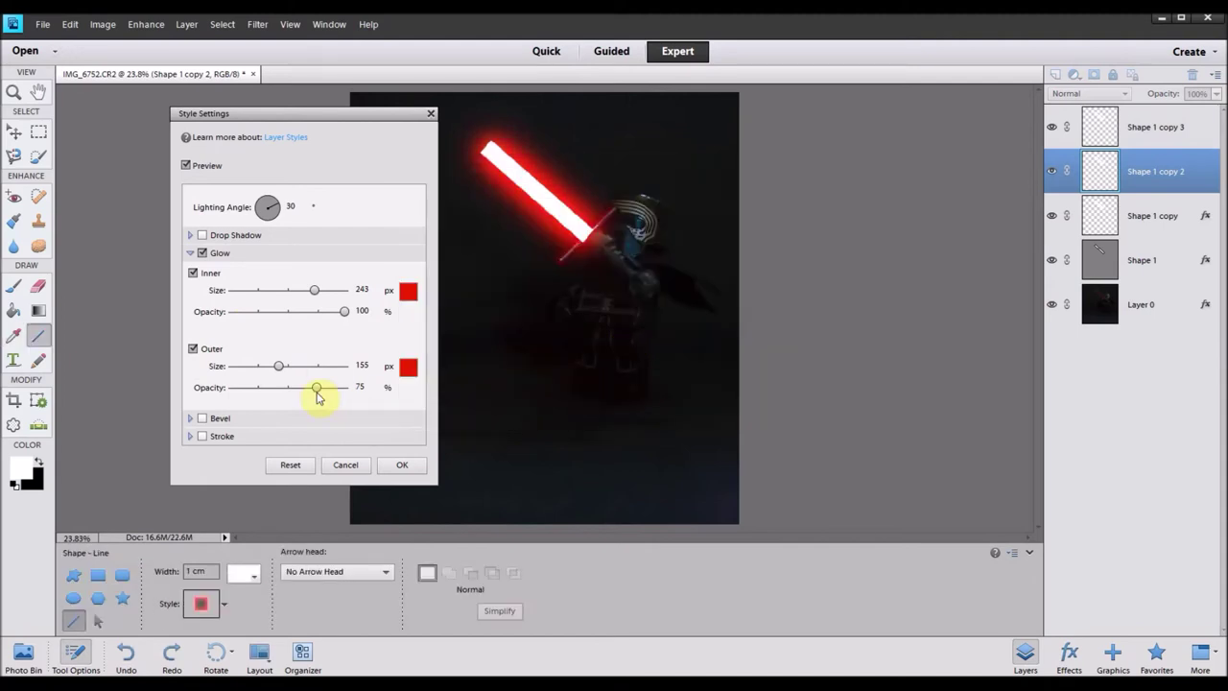
{"action": "left_click", "coordinate": [404, 466]}
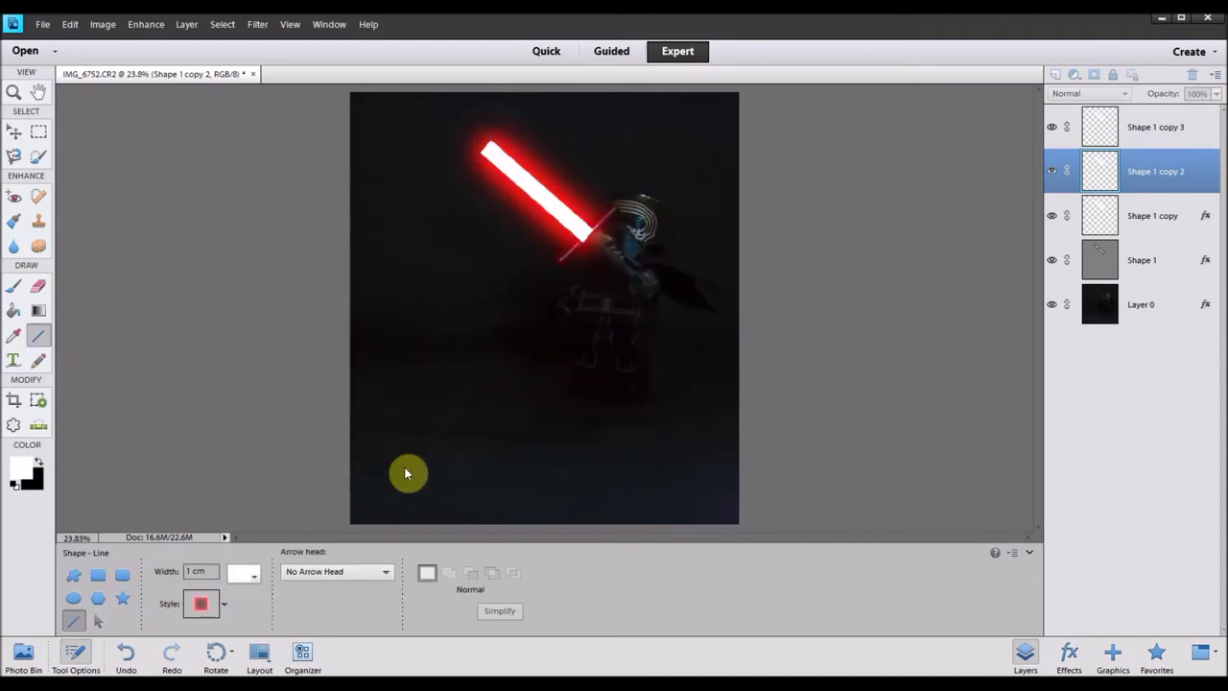
- Open Style Settings for Shape 1 copy 3 and enable inner and outer glow
{"action": "left_click", "coordinate": [1137, 142]}
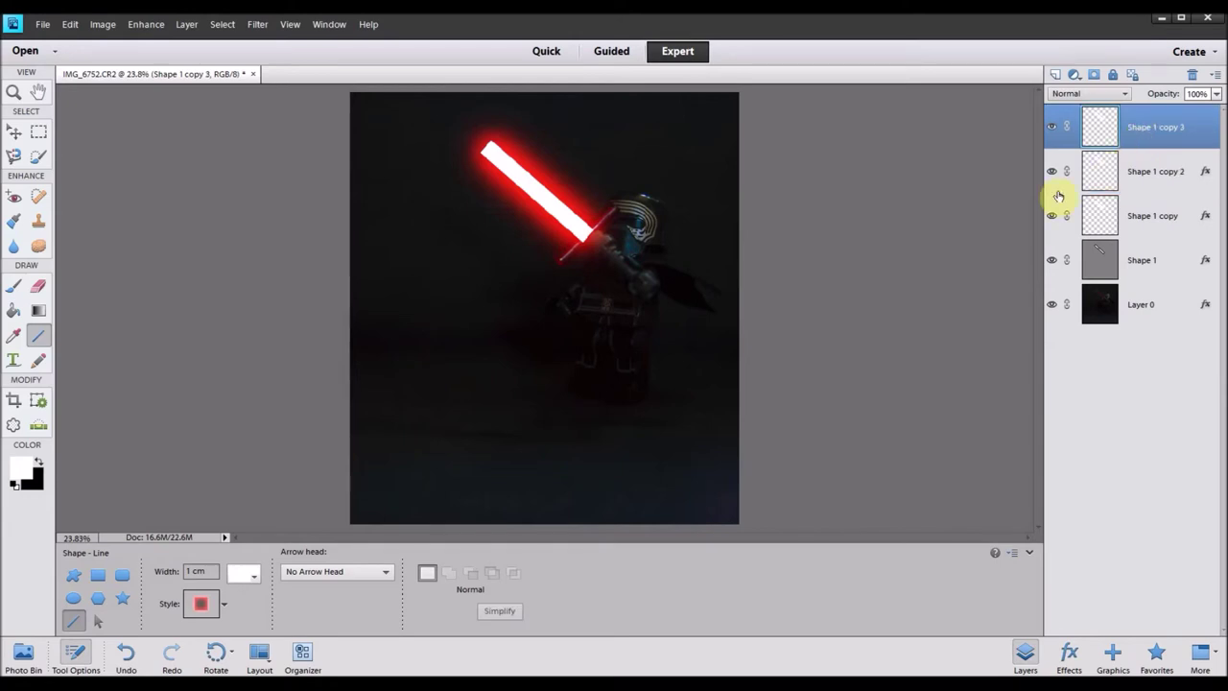
{"action": "left_click", "coordinate": [186, 26]}
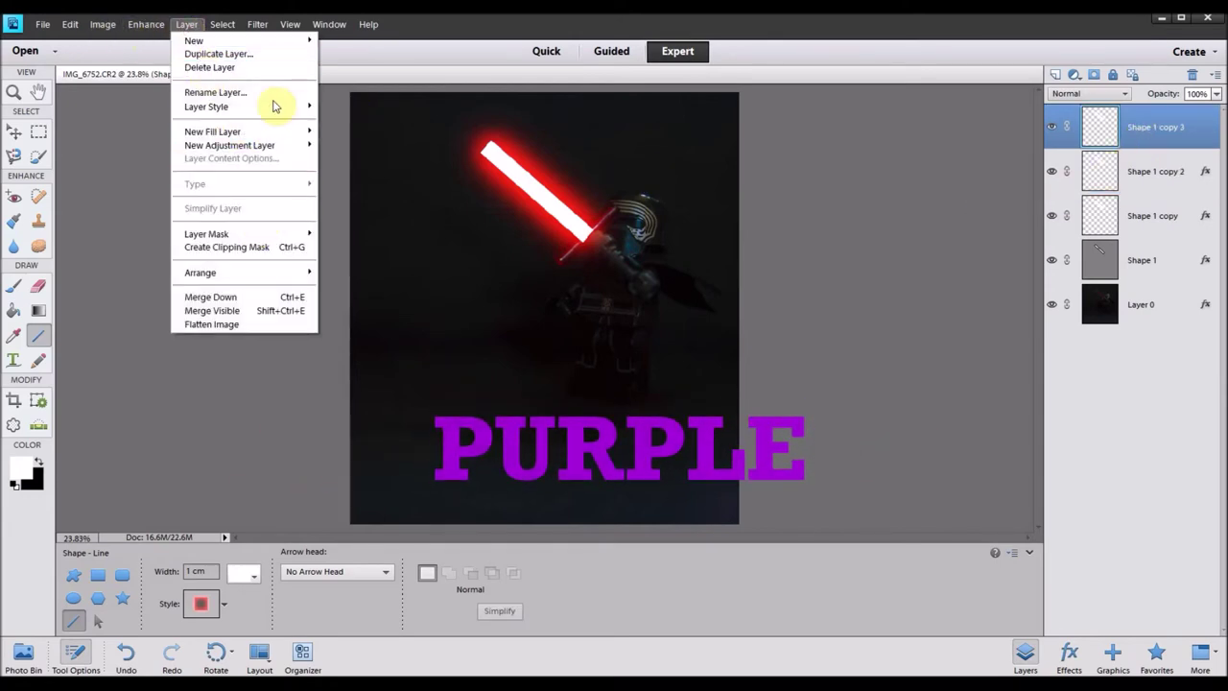
{"action": "mouse_move", "coordinate": [278, 107]}
{"action": "left_click", "coordinate": [357, 108]}
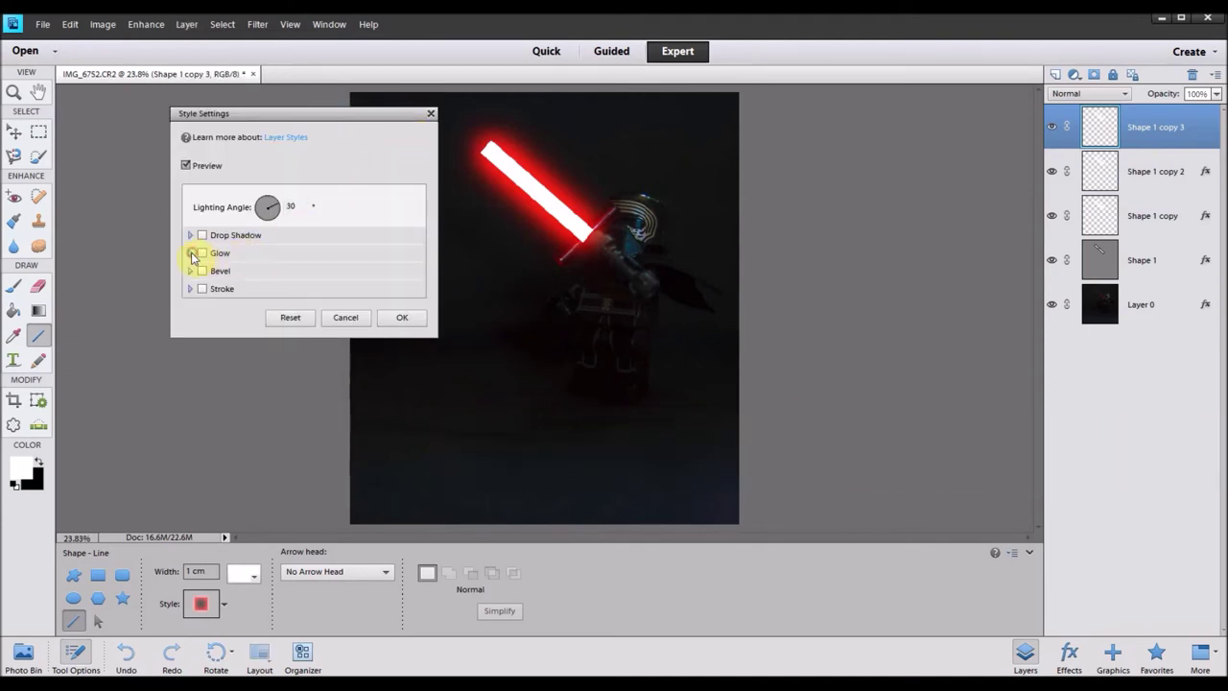
{"action": "left_click", "coordinate": [191, 253]}
{"action": "left_click", "coordinate": [202, 254]}
{"action": "left_click", "coordinate": [193, 273]}
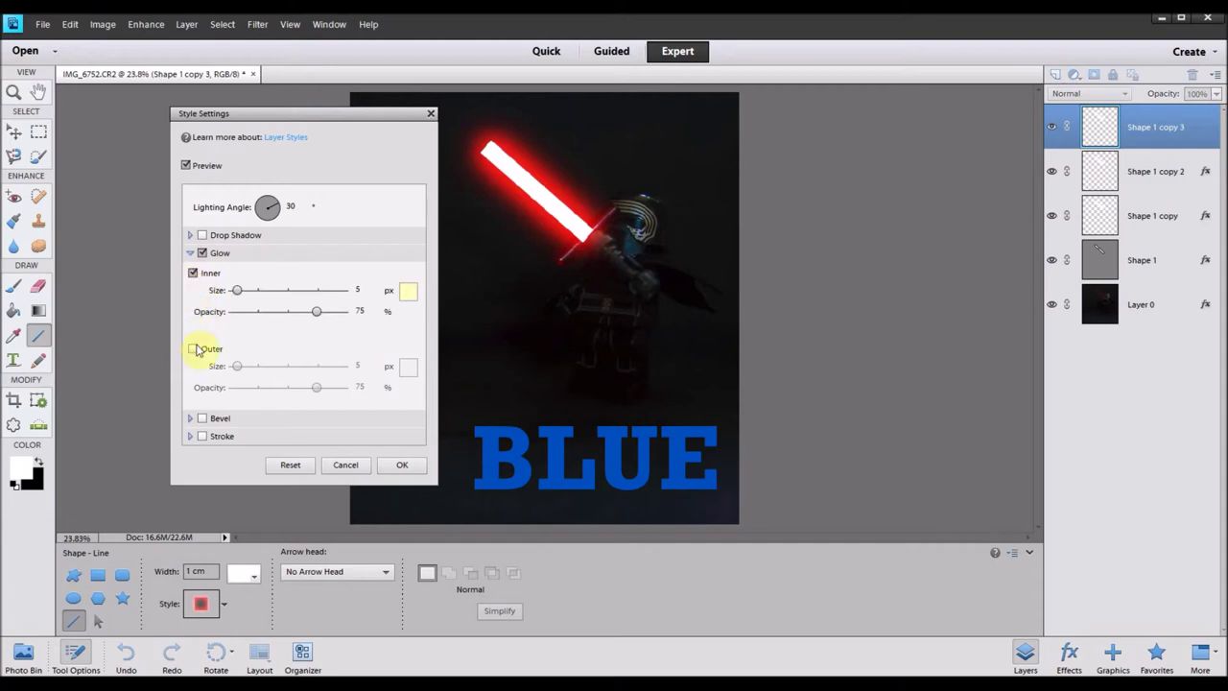
{"action": "left_click", "coordinate": [193, 350]}
- Make the inner glow red at 100% opacity and 241 px in size
{"action": "left_click", "coordinate": [408, 290]}
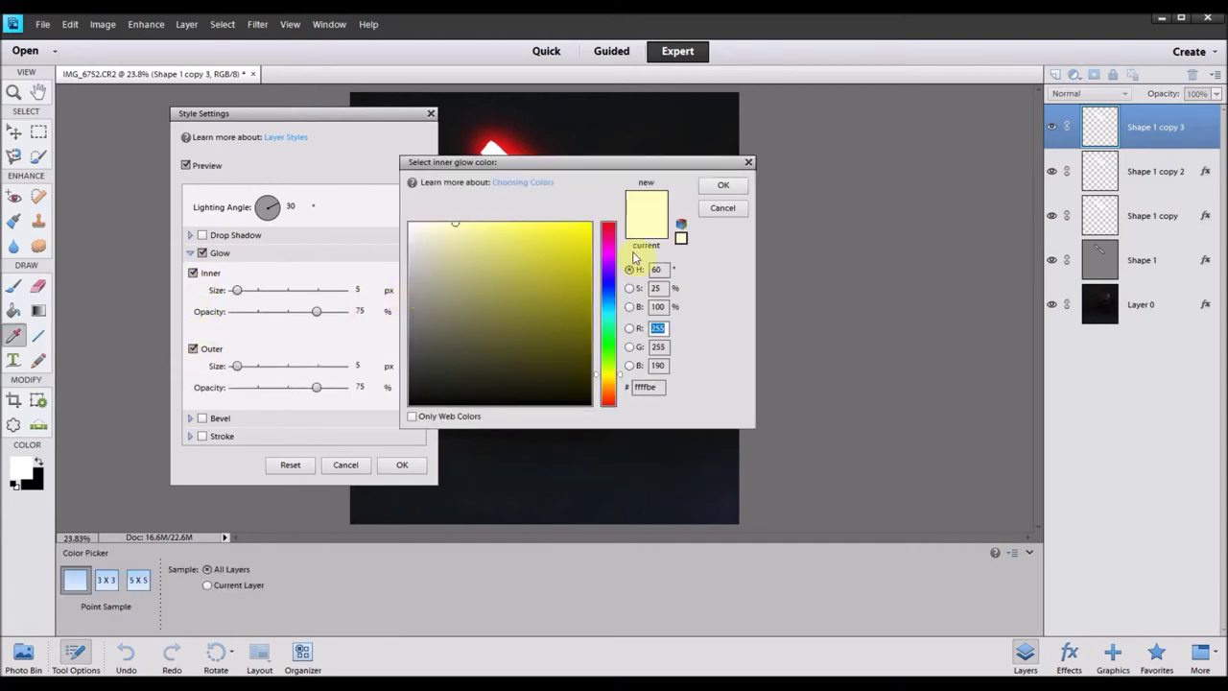
{"action": "left_click", "coordinate": [606, 230]}
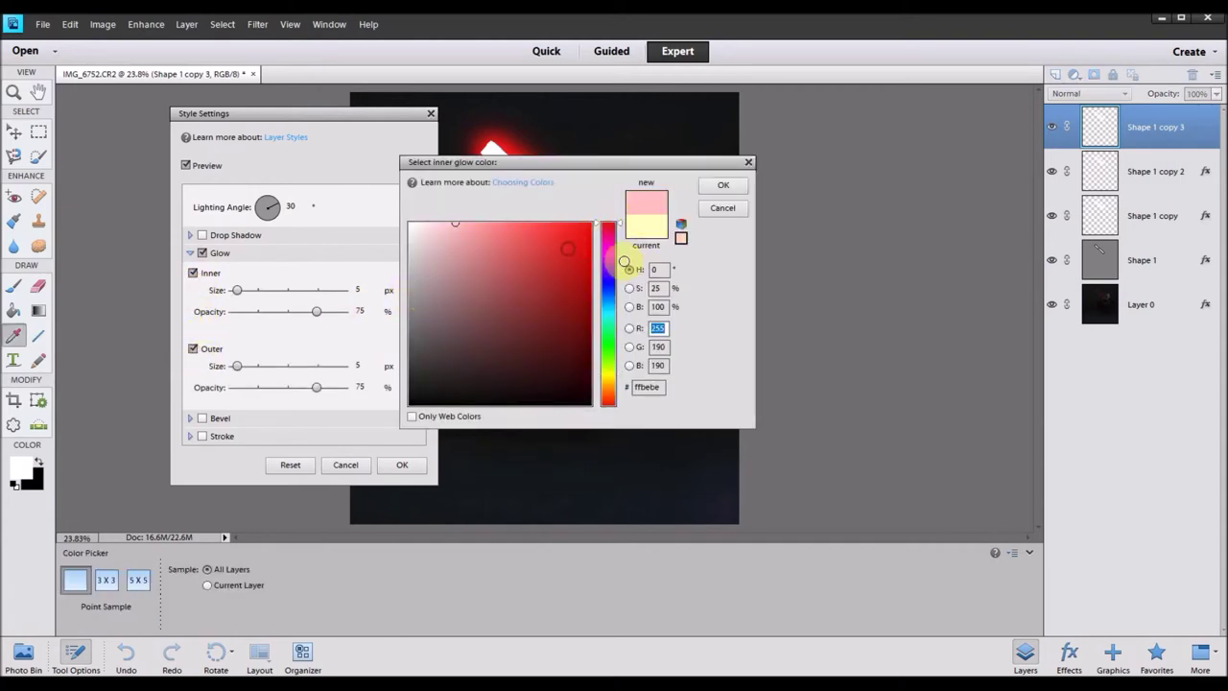
{"action": "left_click", "coordinate": [590, 262]}
{"action": "left_click", "coordinate": [718, 186]}
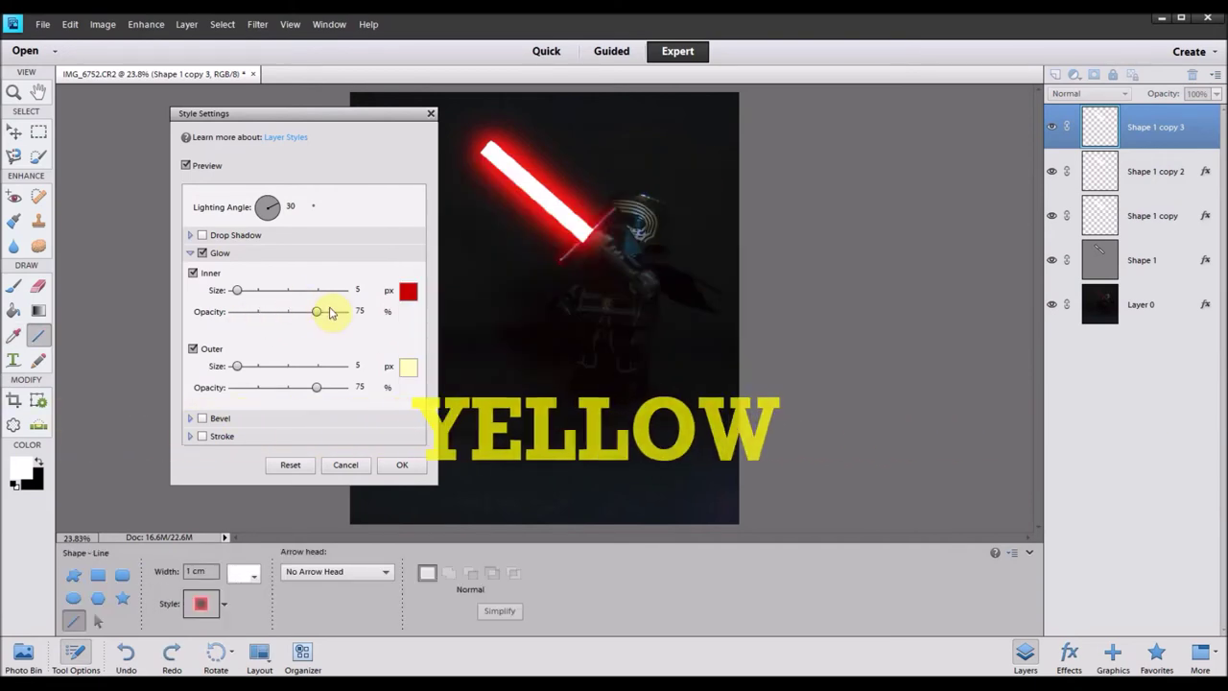
{"action": "left_click_drag", "start_coordinate": [317, 311], "coordinate": [415, 324]}
{"action": "left_click_drag", "start_coordinate": [239, 291], "coordinate": [306, 291]}
- Set the outer glow to 239 px, fully opaque and red, then apply
{"action": "left_click_drag", "start_coordinate": [238, 368], "coordinate": [375, 390]}
{"action": "left_click", "coordinate": [407, 372]}
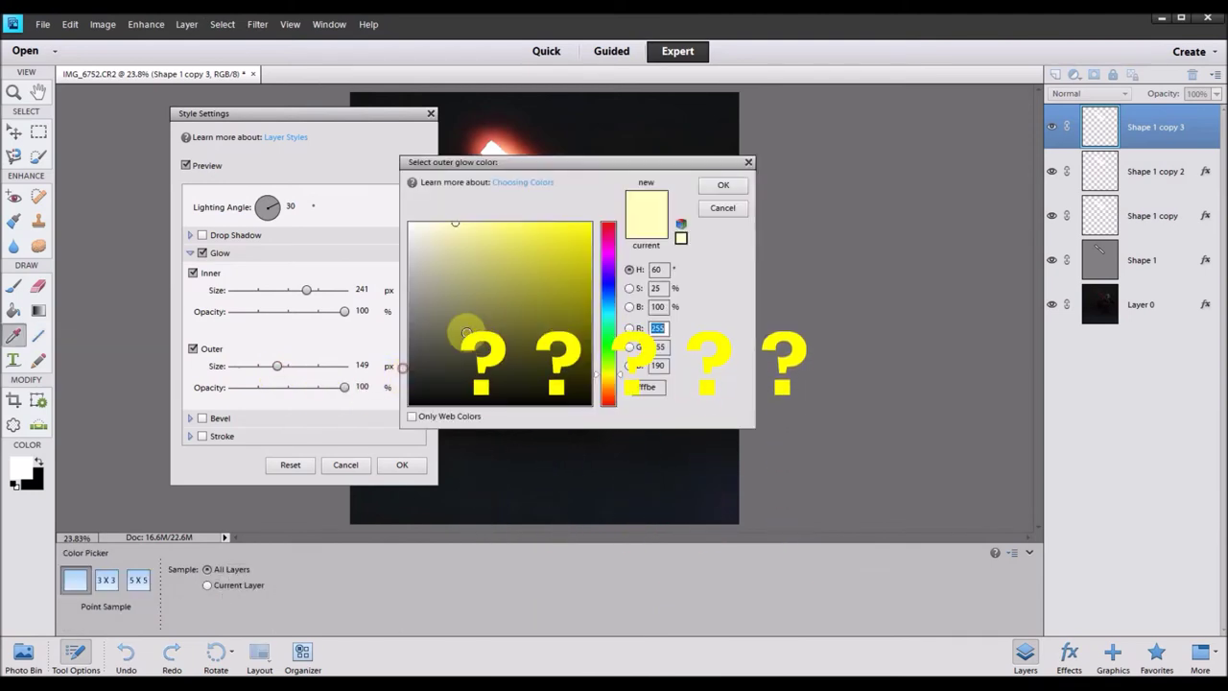
{"action": "left_click", "coordinate": [608, 224]}
{"action": "left_click", "coordinate": [592, 259]}
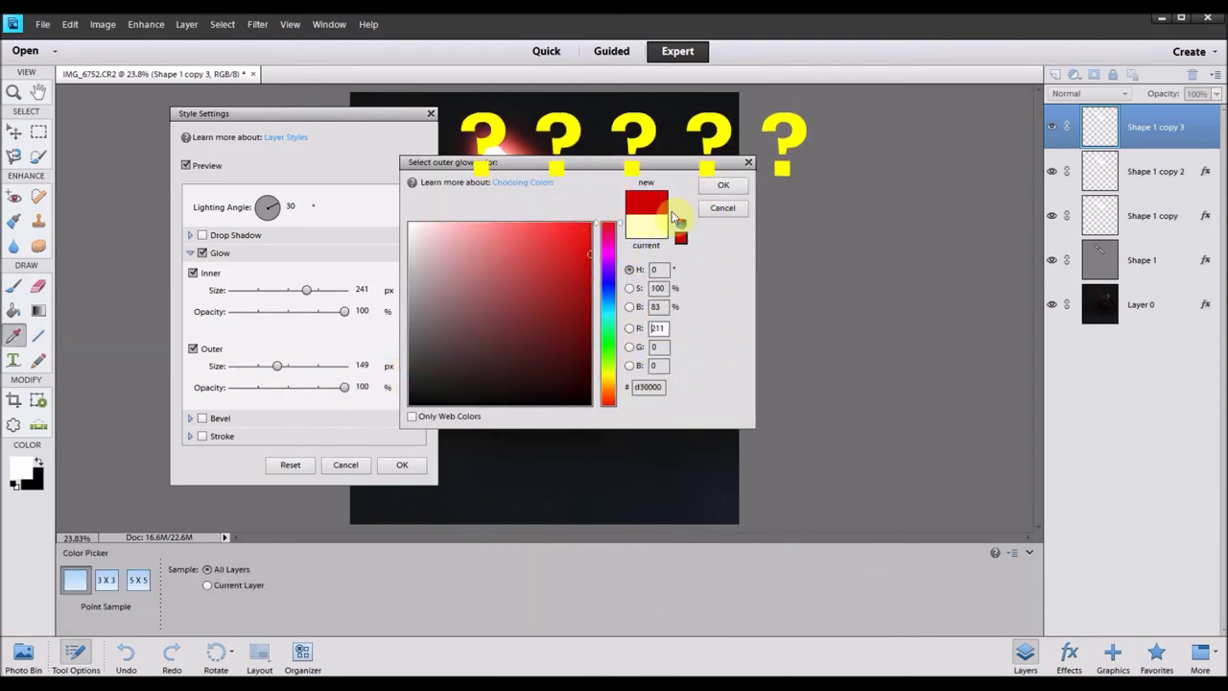
{"action": "left_click", "coordinate": [726, 186]}
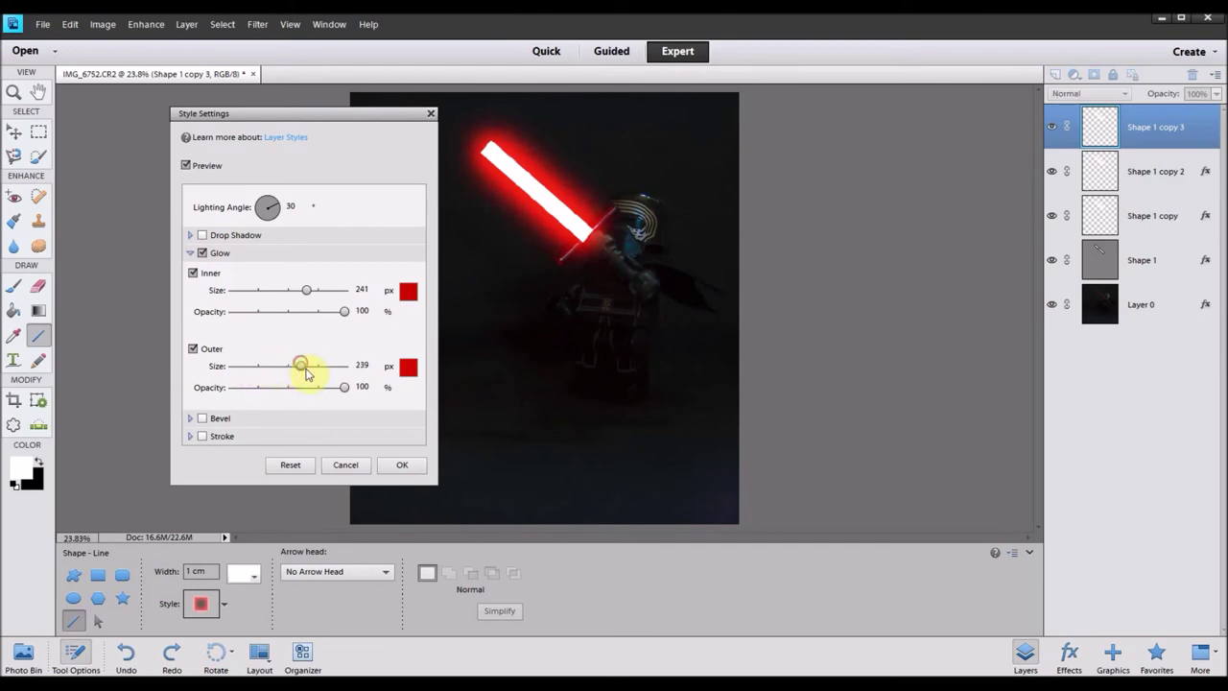
{"action": "left_click", "coordinate": [402, 466]}
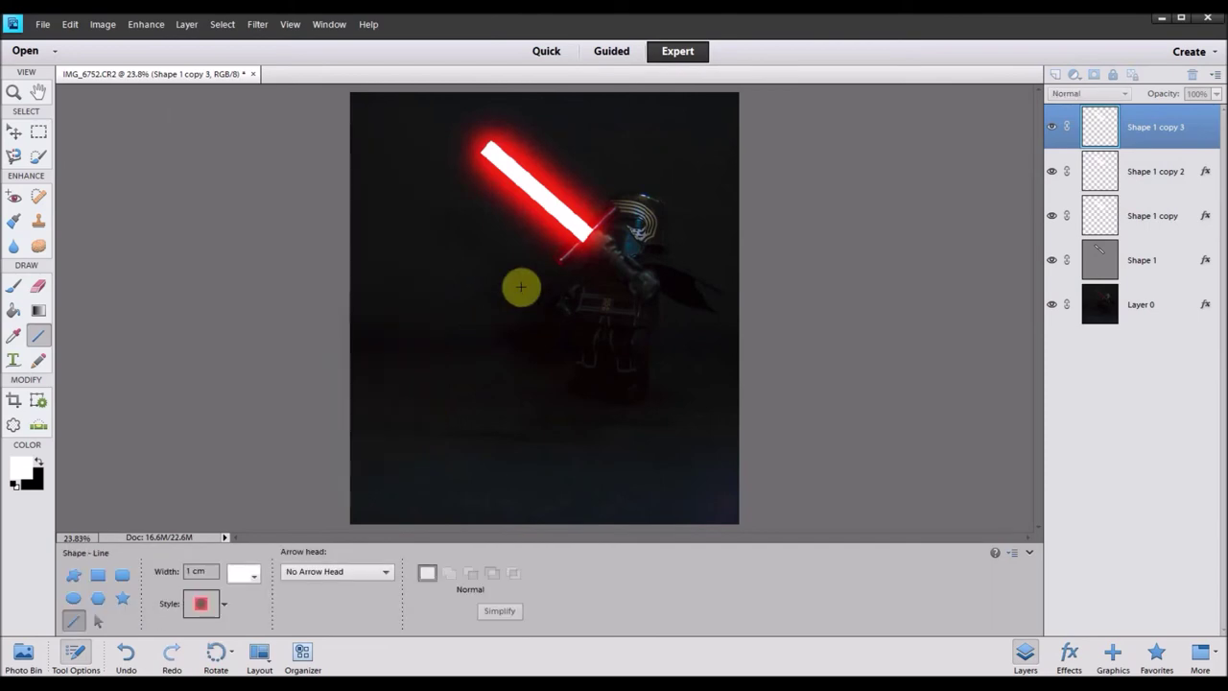